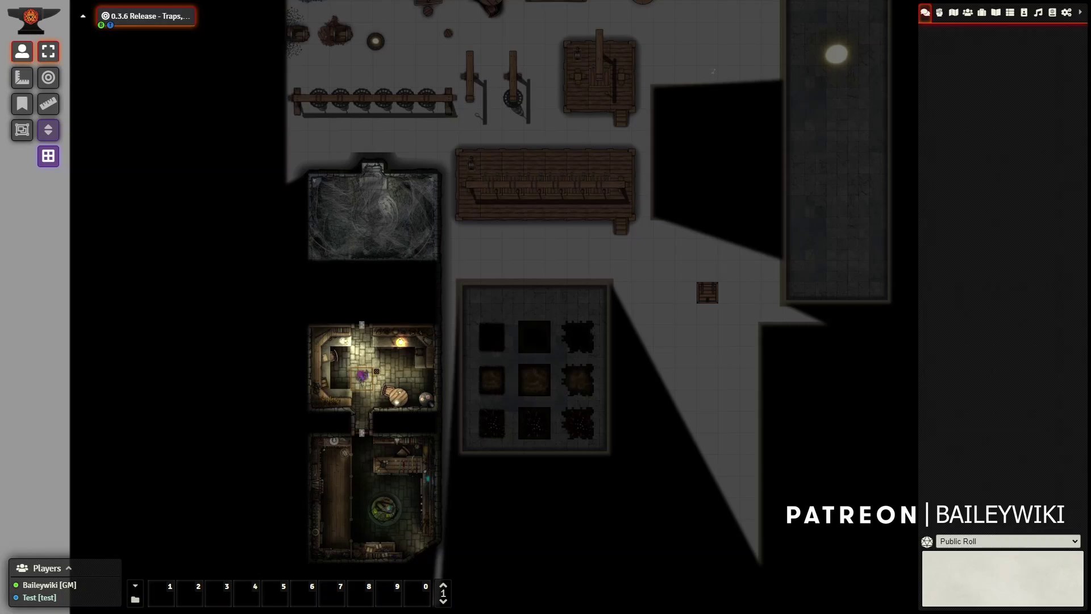
- Roll the requested Investigation check with disadvantage for the test token in the lit room
scroll(561, 308, up, 1)
drag(485, 361, 615, 316)
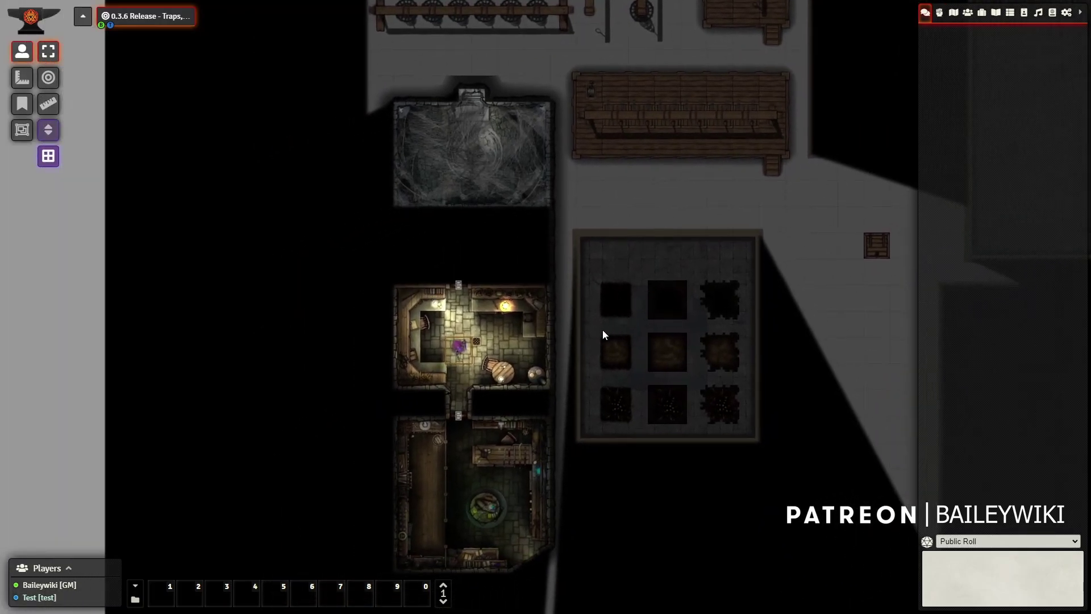
scroll(598, 328, up, 2)
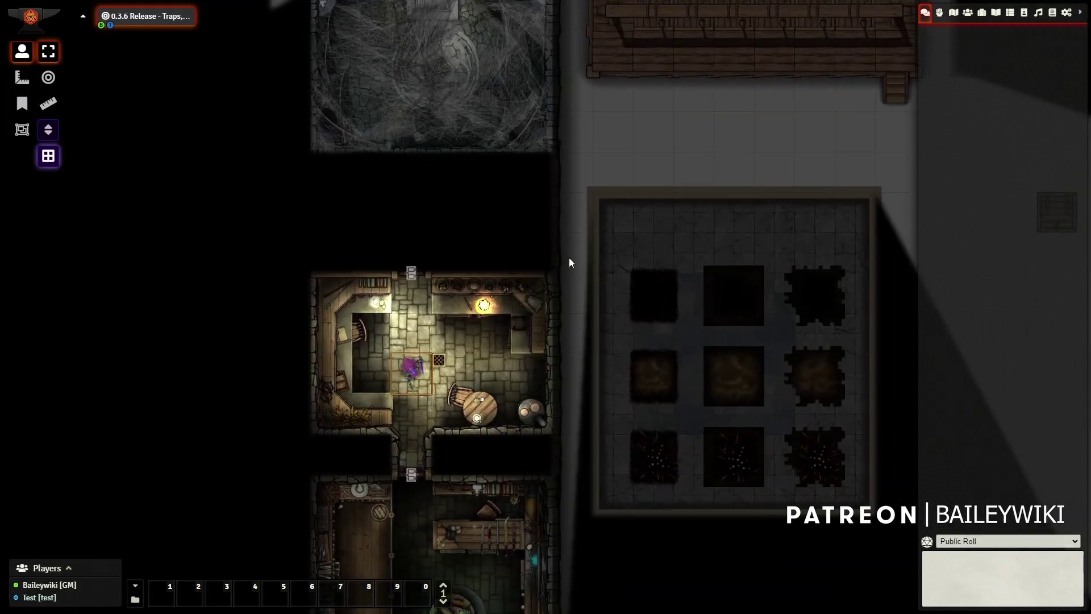
scroll(567, 267, up, 3)
scroll(534, 299, up, 1)
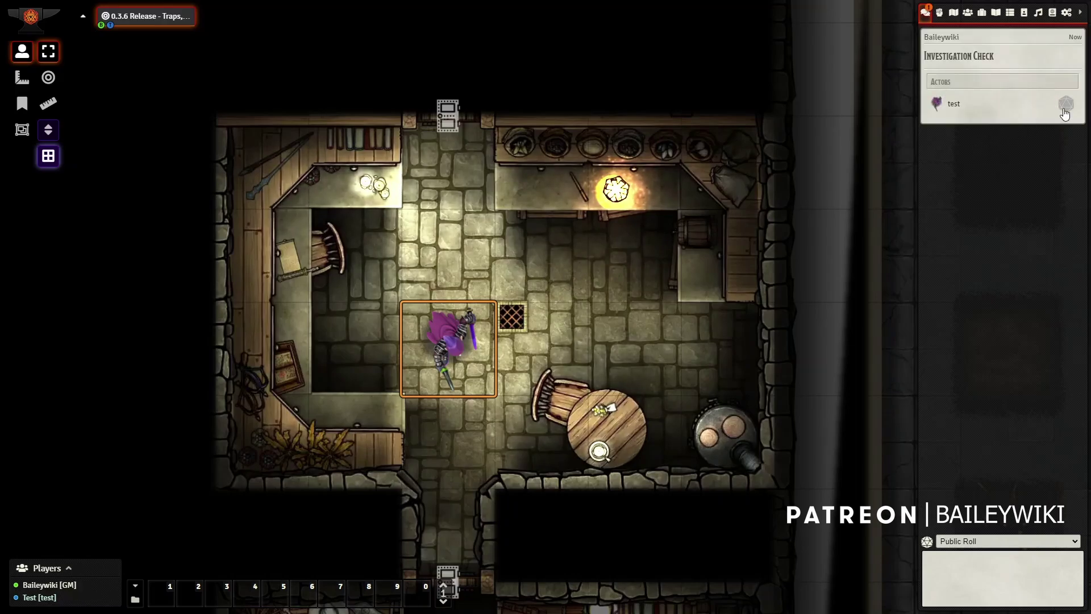
click(1065, 105)
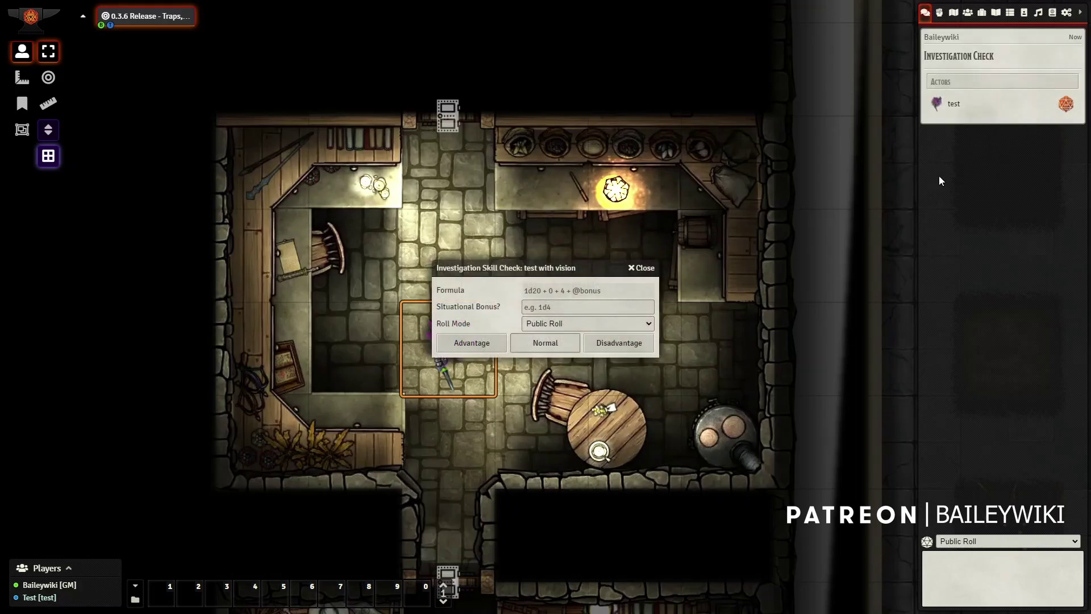
click(625, 343)
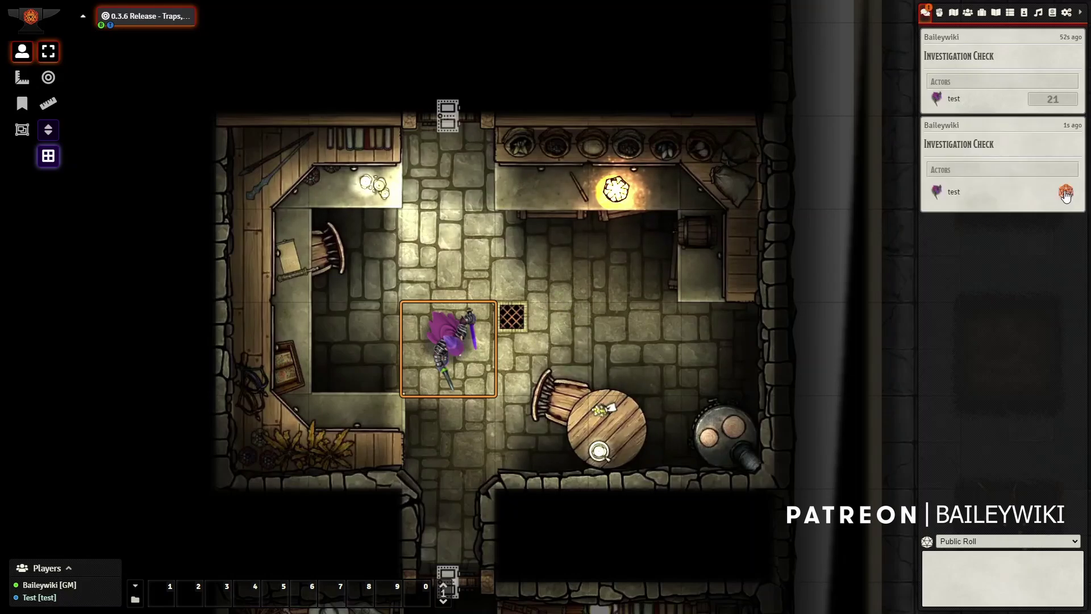
- Roll the second Investigation check with disadvantage and collect the item at the magnifying glass on the wooden crate
click(1066, 193)
click(626, 343)
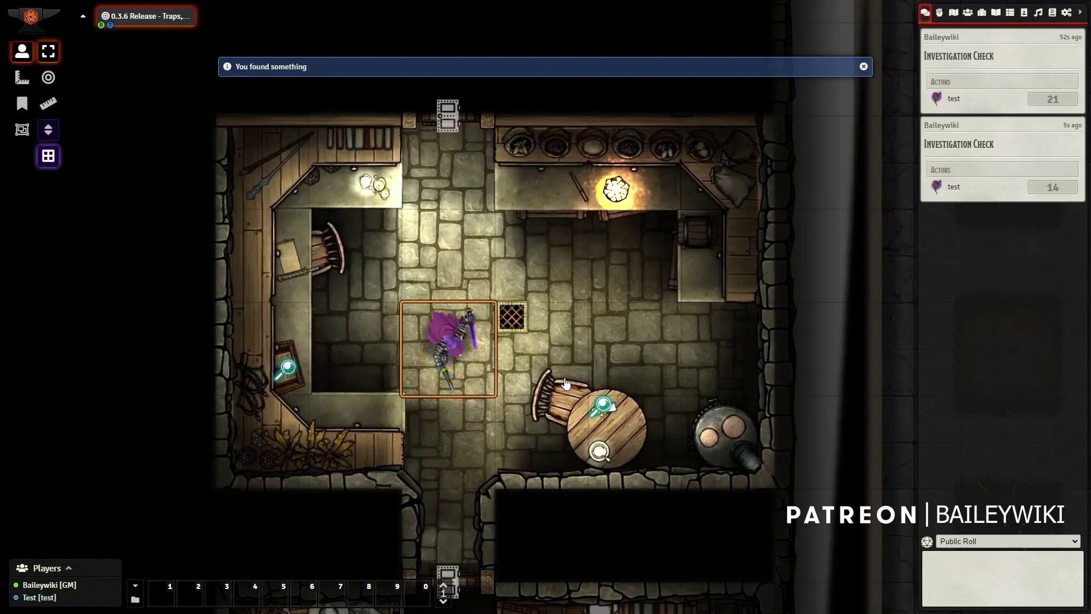
click(288, 370)
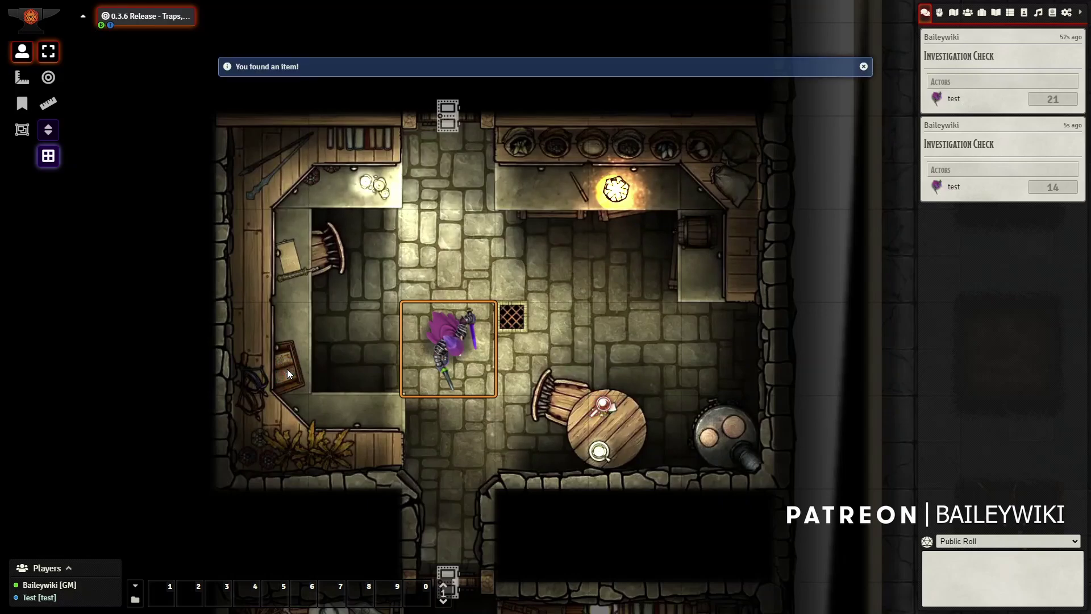
- Inspect the inventory on the test token's character sheet for the collected item, and close the sheet
double_click(446, 348)
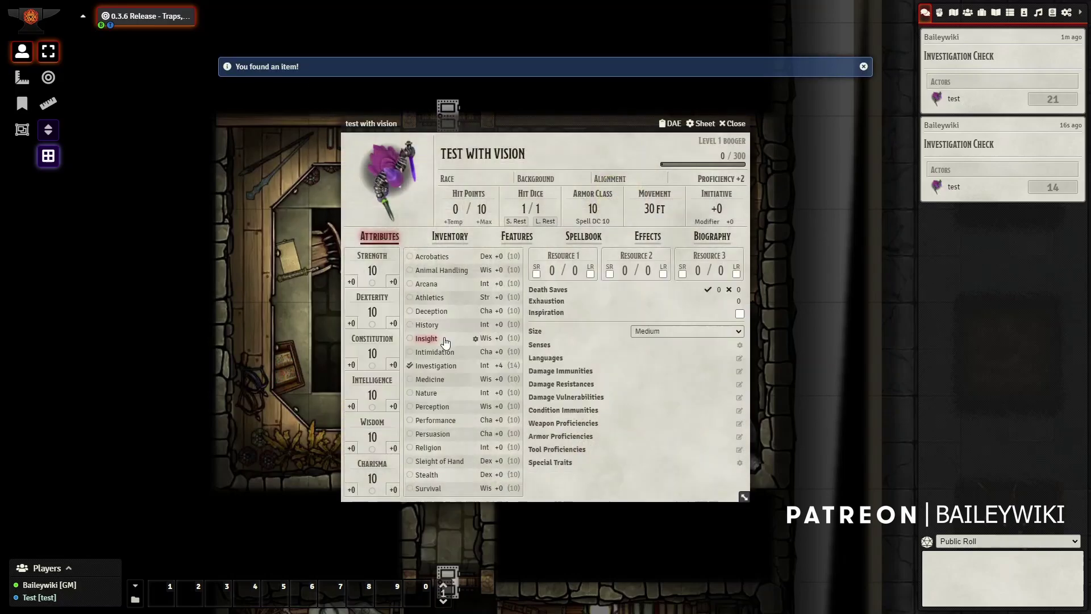
click(446, 237)
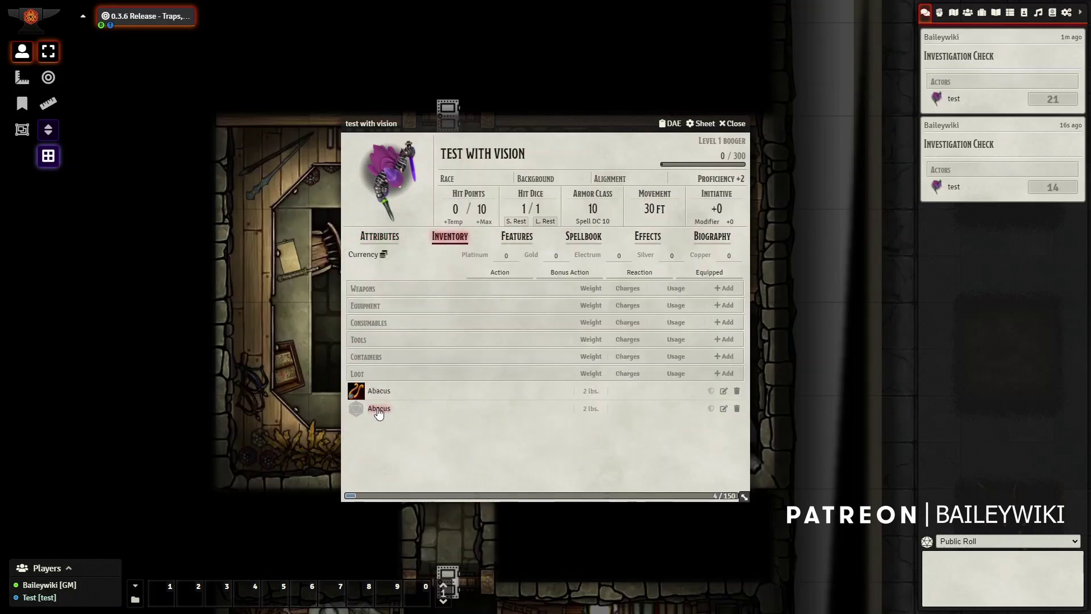
click(734, 124)
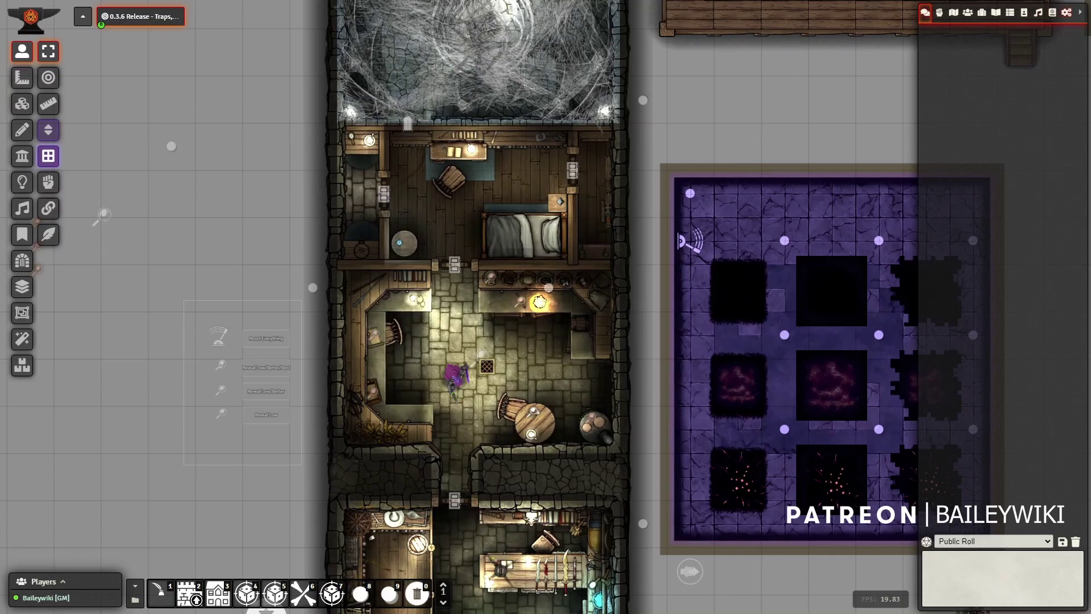
- Filter the world's modules by "token", "monk" and "tagger" to check which required modules are active
click(1052, 12)
click(1066, 12)
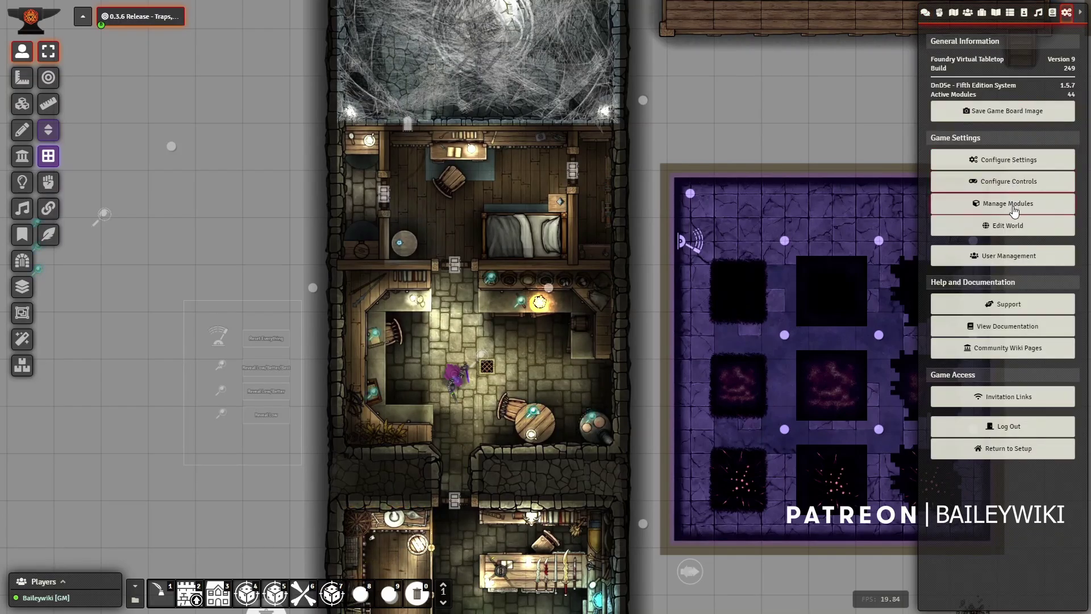
click(1012, 208)
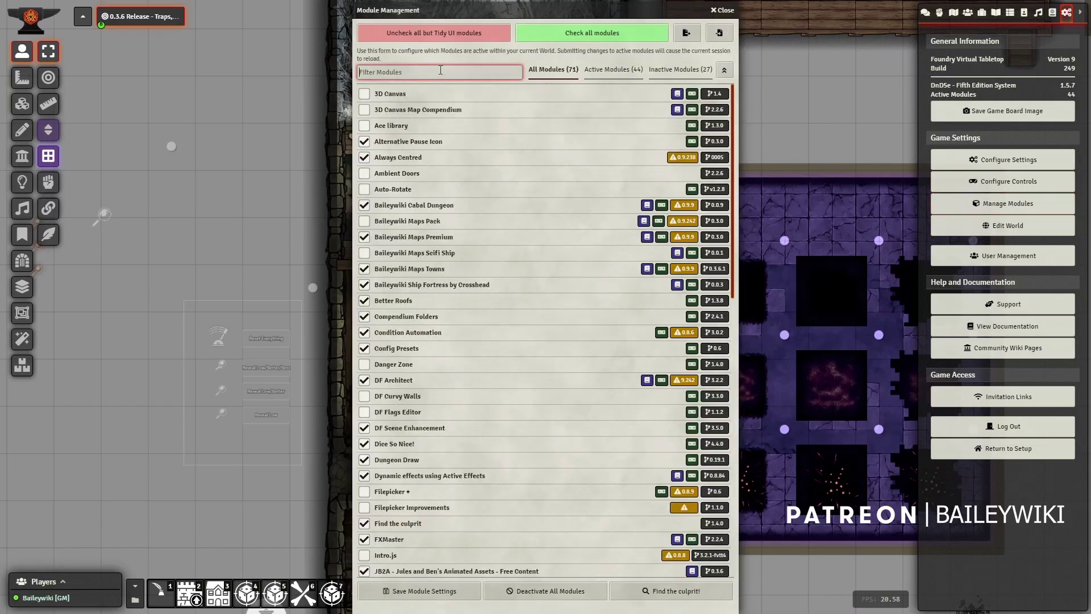
text(token)
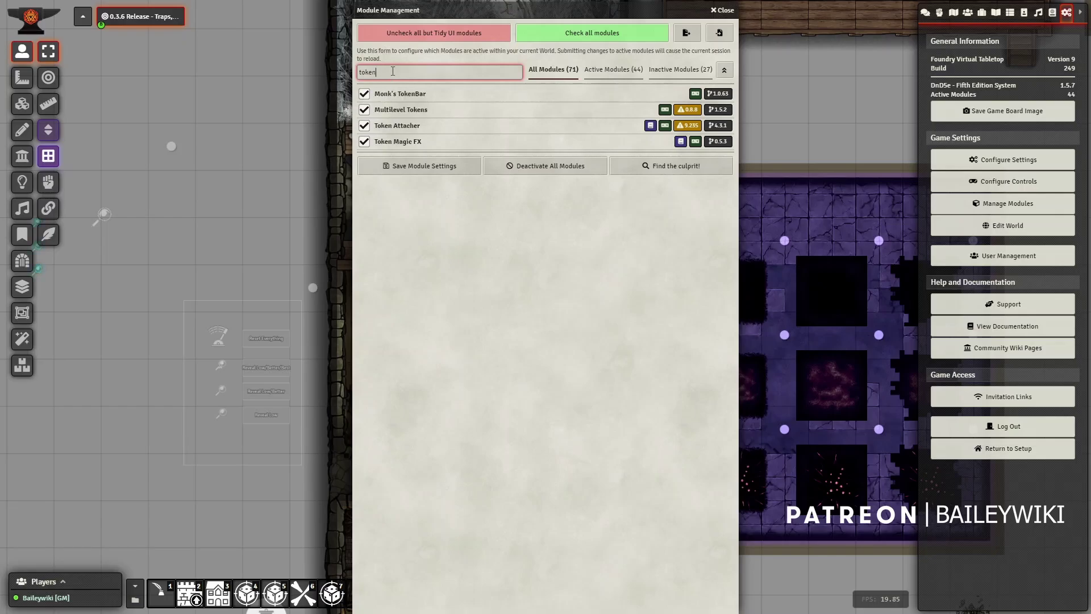
key(ctrl+a)
text(monk)
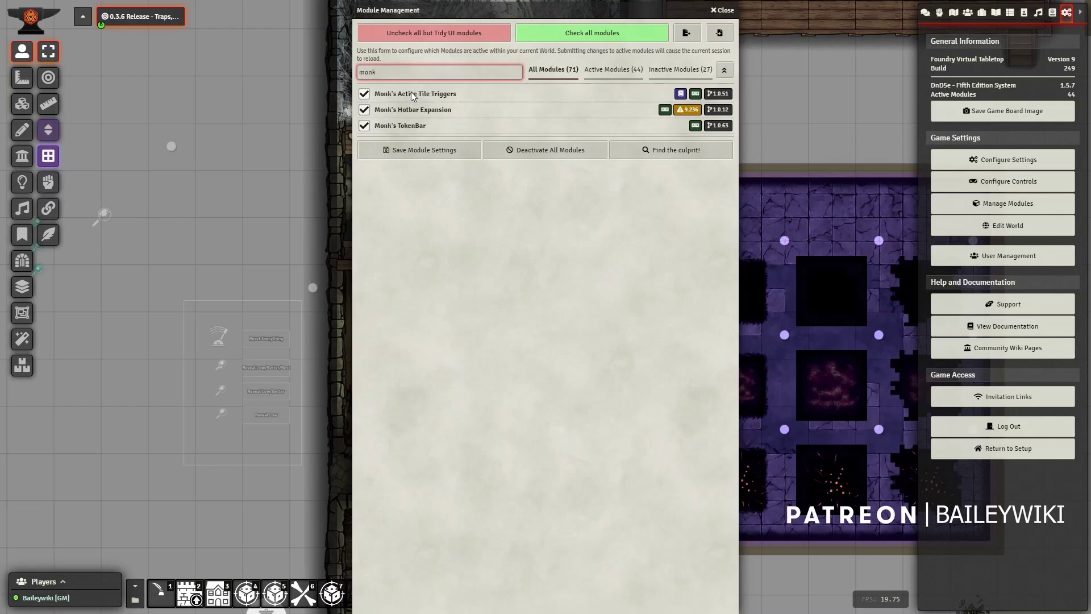
key(ctrl+a)
text(tagger)
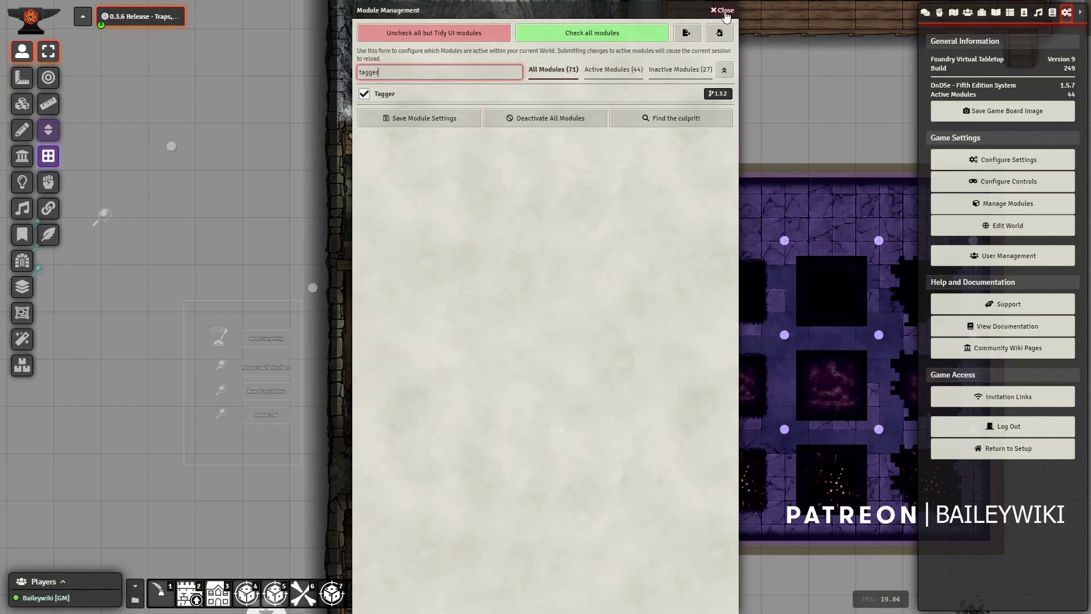
click(726, 11)
- Find the macro compendiums and examine the "Multiple Anchors based on DC" macro in Active Tile Macros
click(1052, 12)
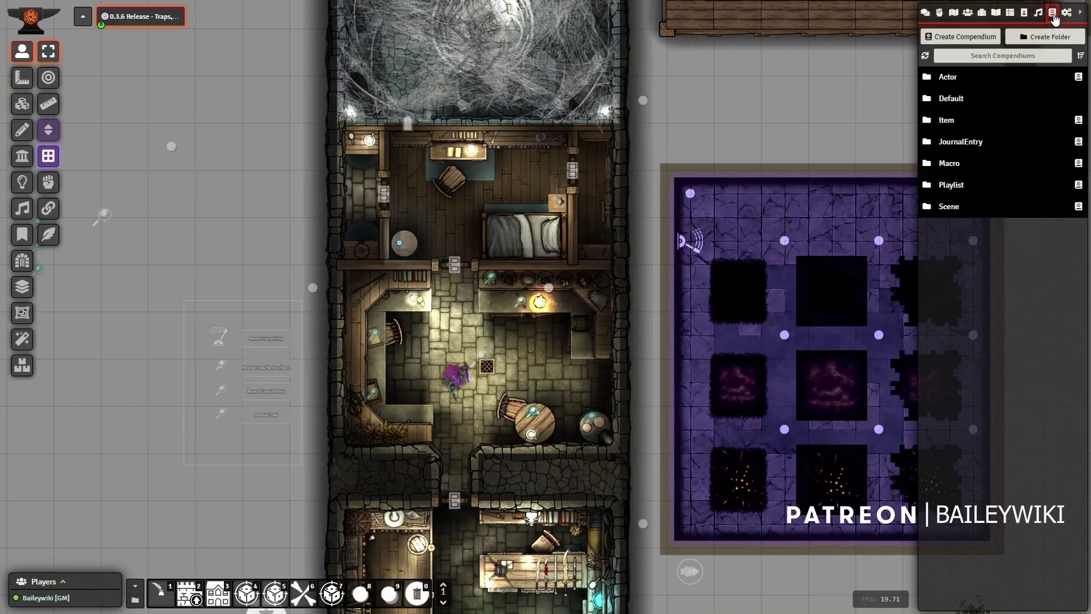
text(macro)
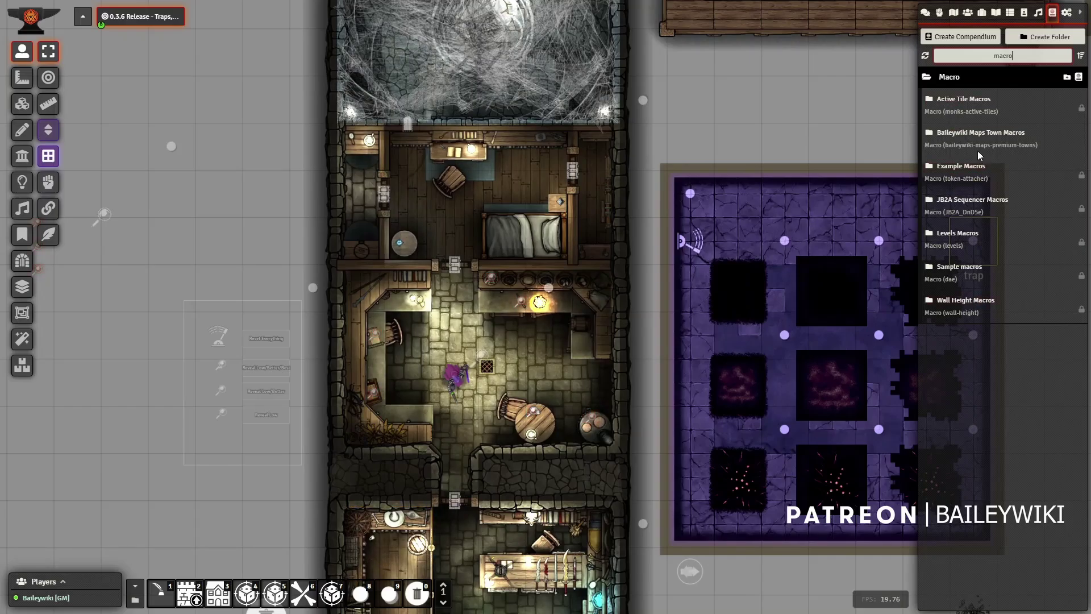
click(962, 100)
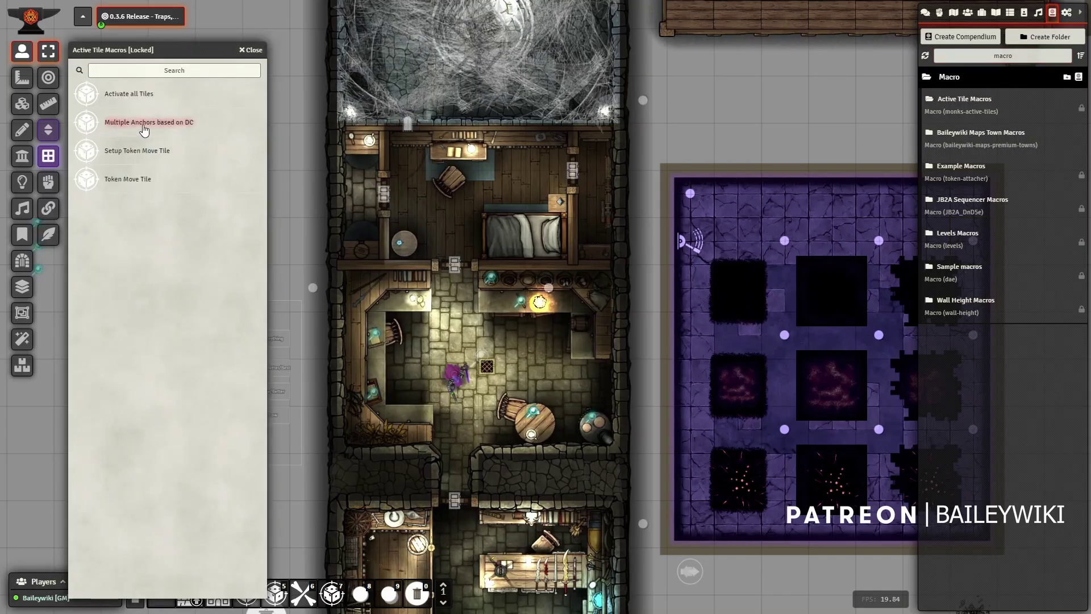
click(161, 124)
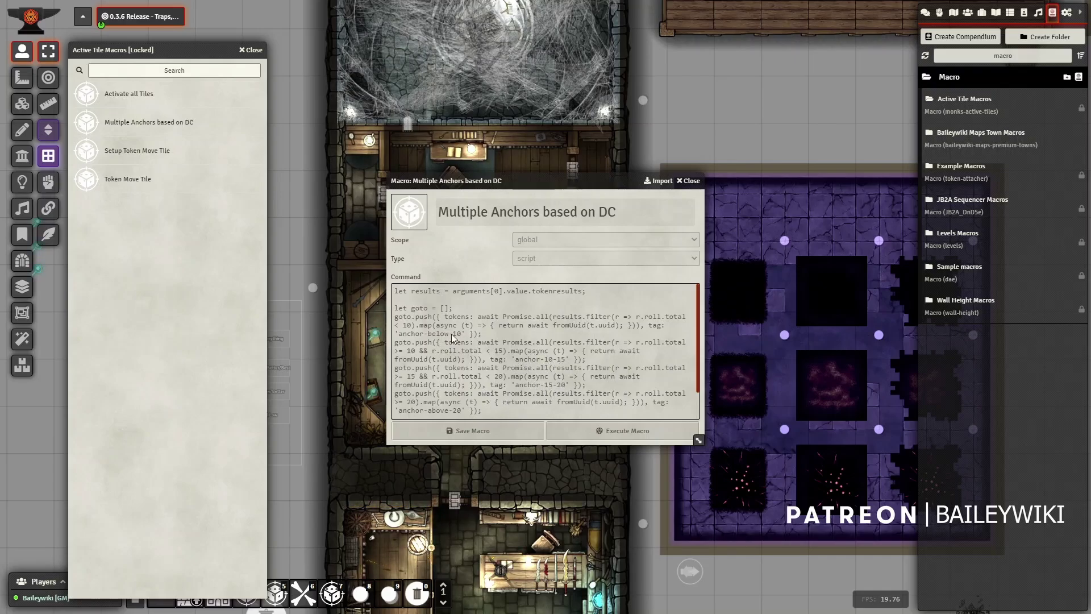
click(690, 182)
click(255, 51)
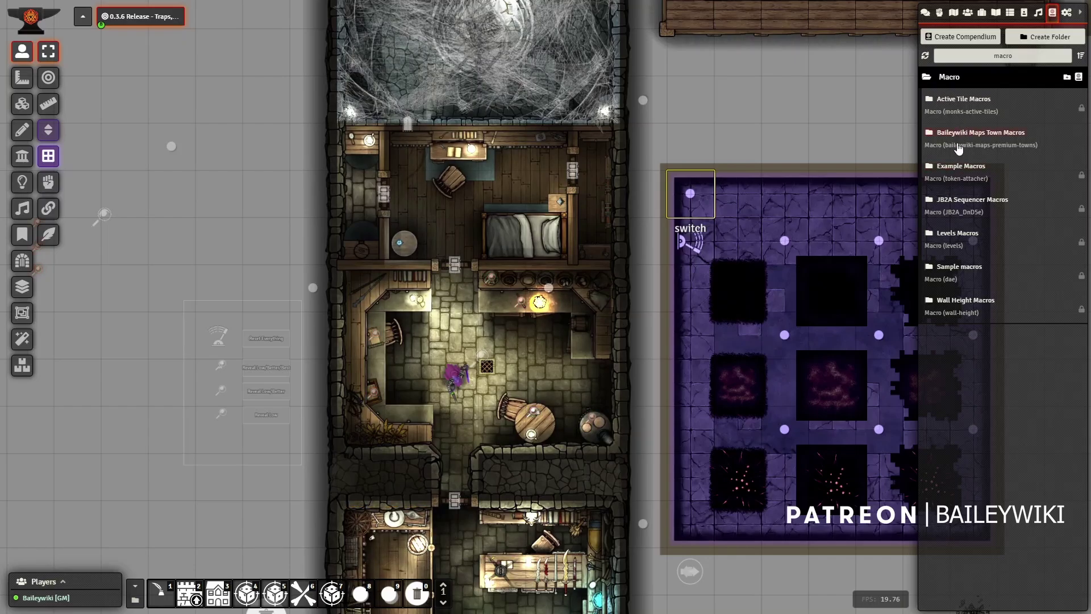
- Search Baileywiki Maps Town Macros for "dc" and review the Utilities version of "Multiple Anchors based on DC"
click(981, 134)
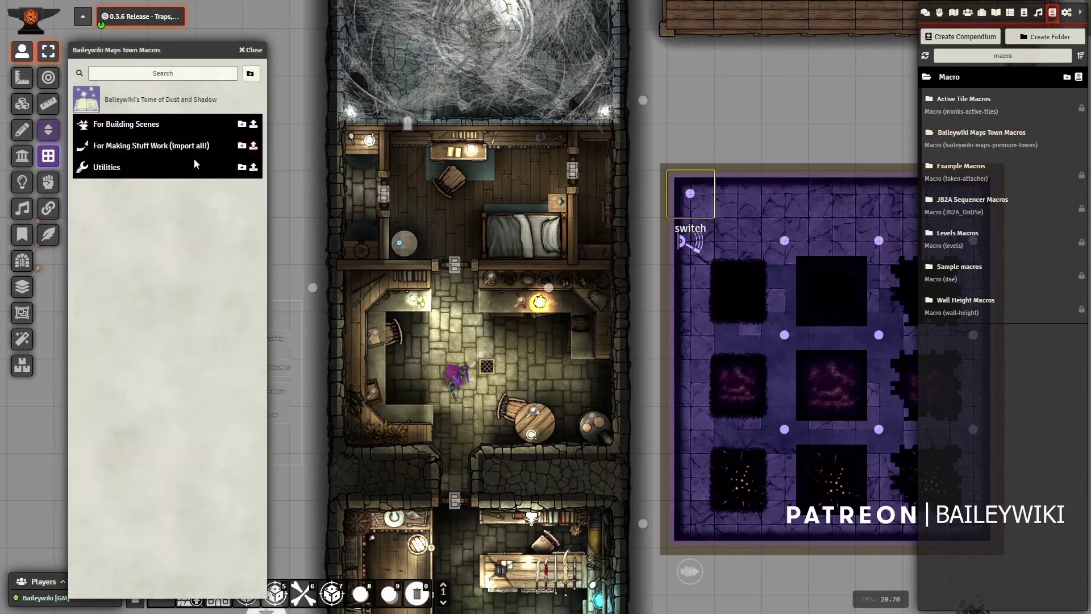
click(174, 73)
text(dc)
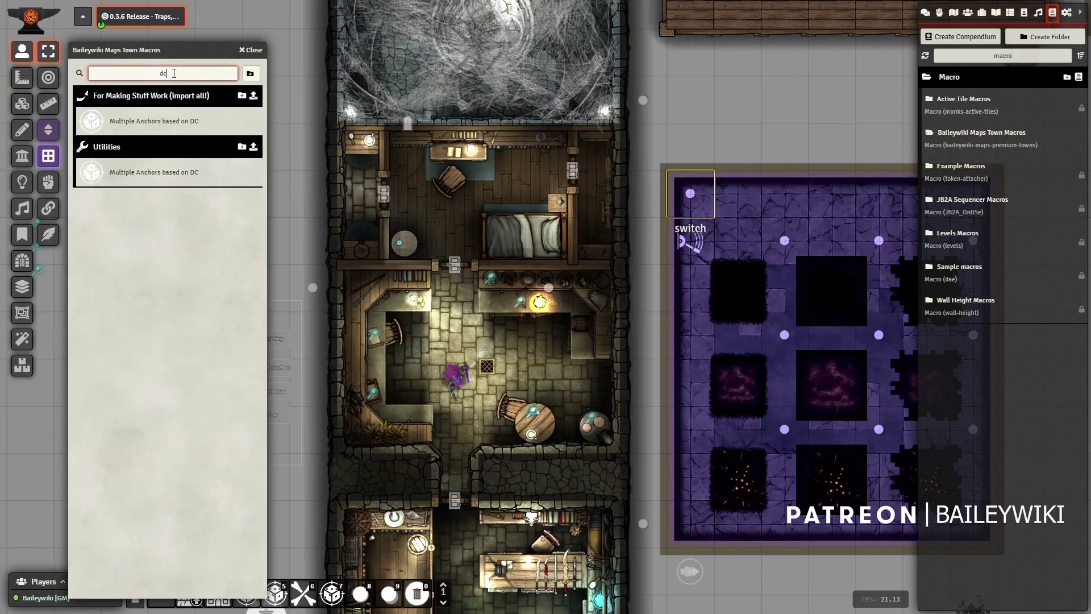
click(158, 172)
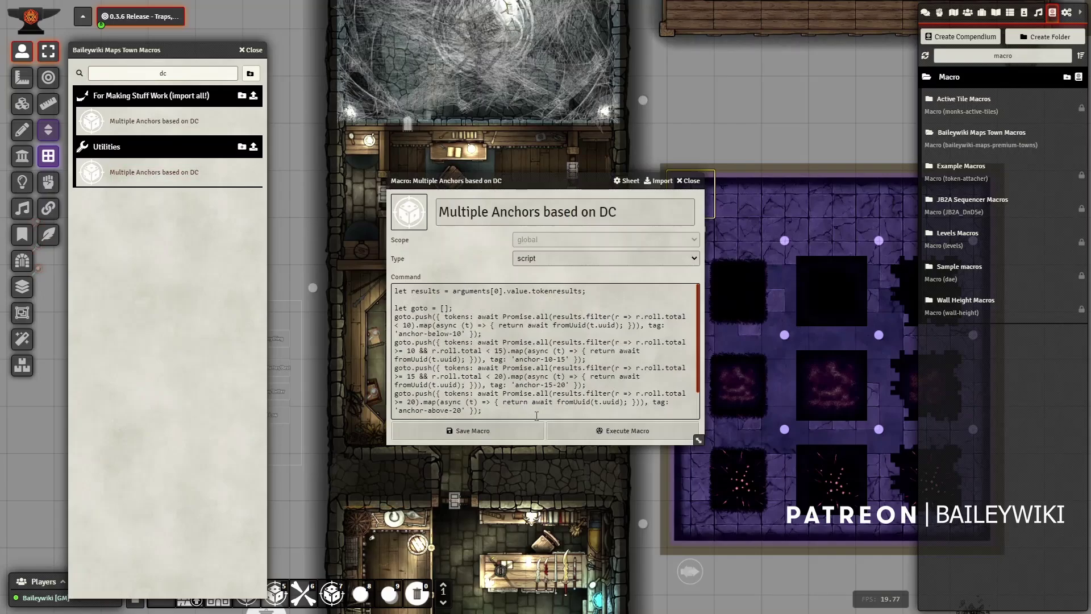
scroll(539, 413, down, 3)
scroll(539, 413, up, 3)
click(688, 181)
- Review the anchor tags and import option of "Multiple Anchors based on DC" under For Making Stuff Work
click(153, 124)
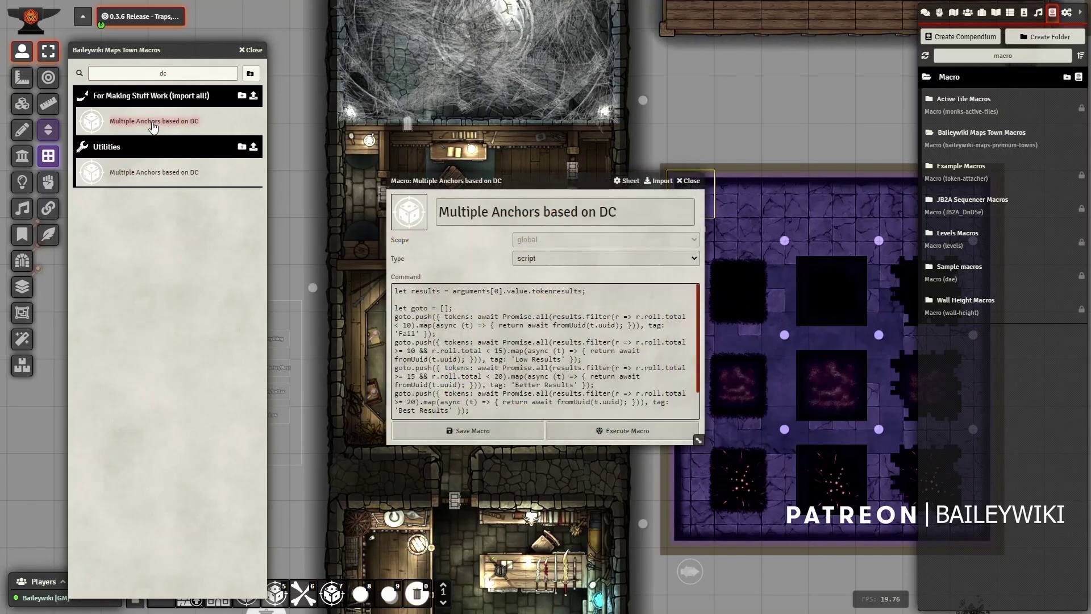
click(598, 334)
click(466, 359)
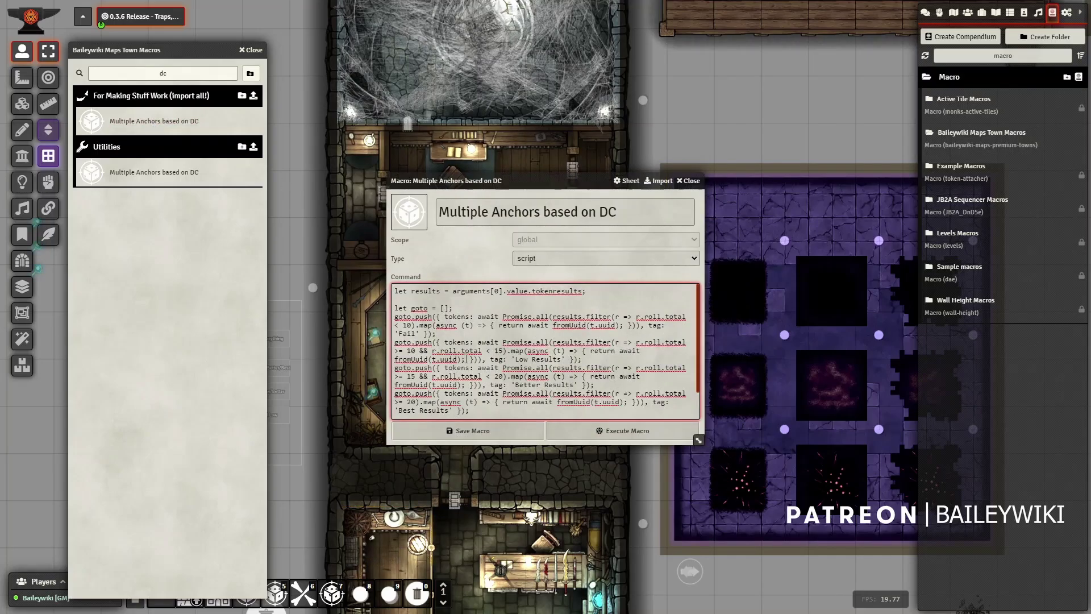
click(691, 181)
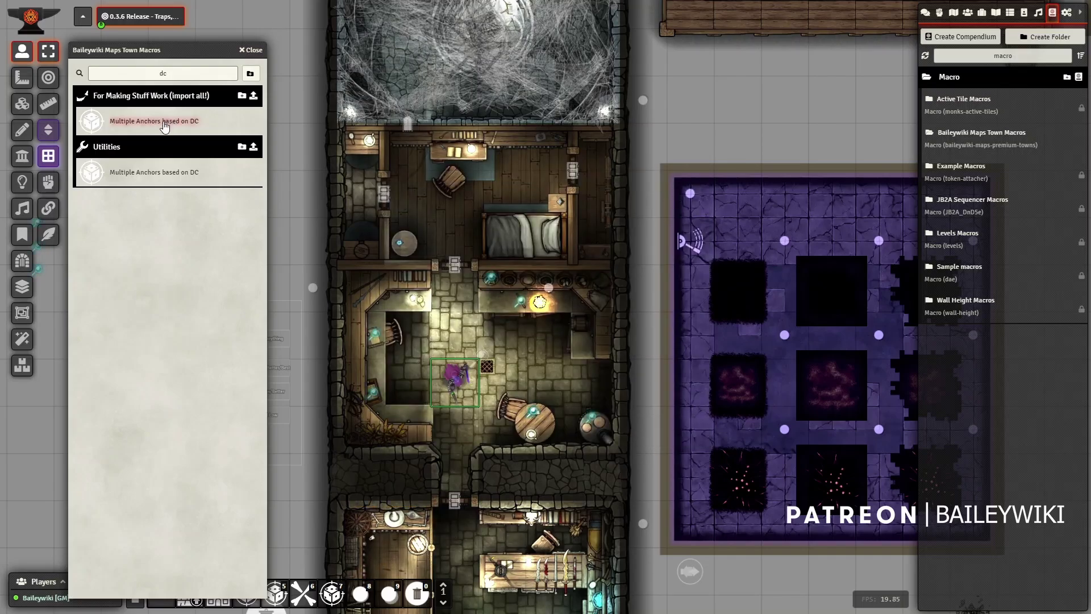
right_click(164, 126)
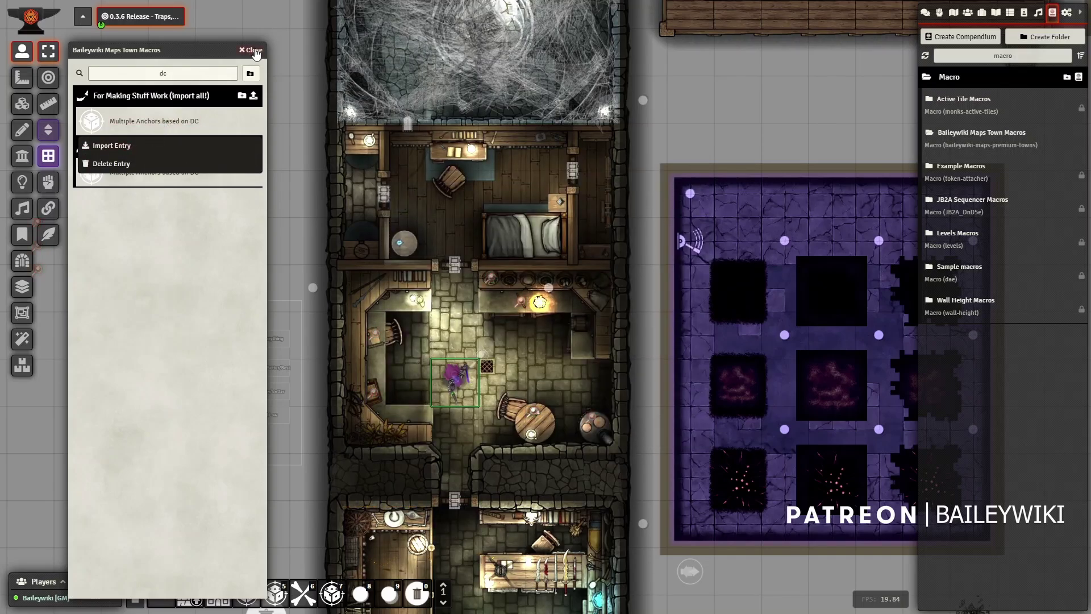
click(254, 50)
- Examine the tag and trigger actions of the large discovery-area tile covering the room around the token
scroll(333, 401, up, 3)
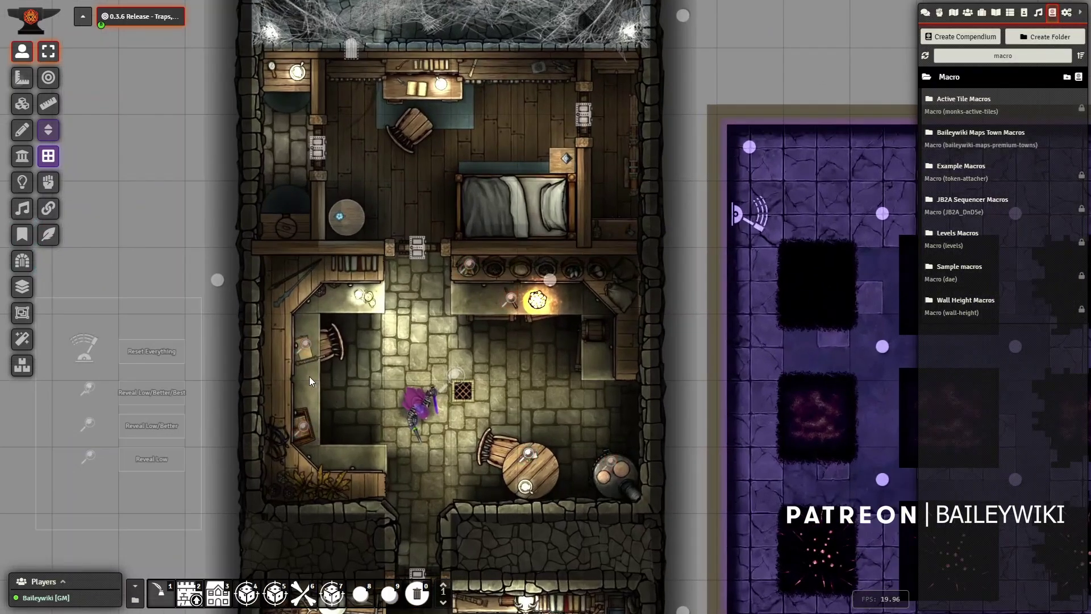
drag(309, 377, 456, 292)
click(22, 103)
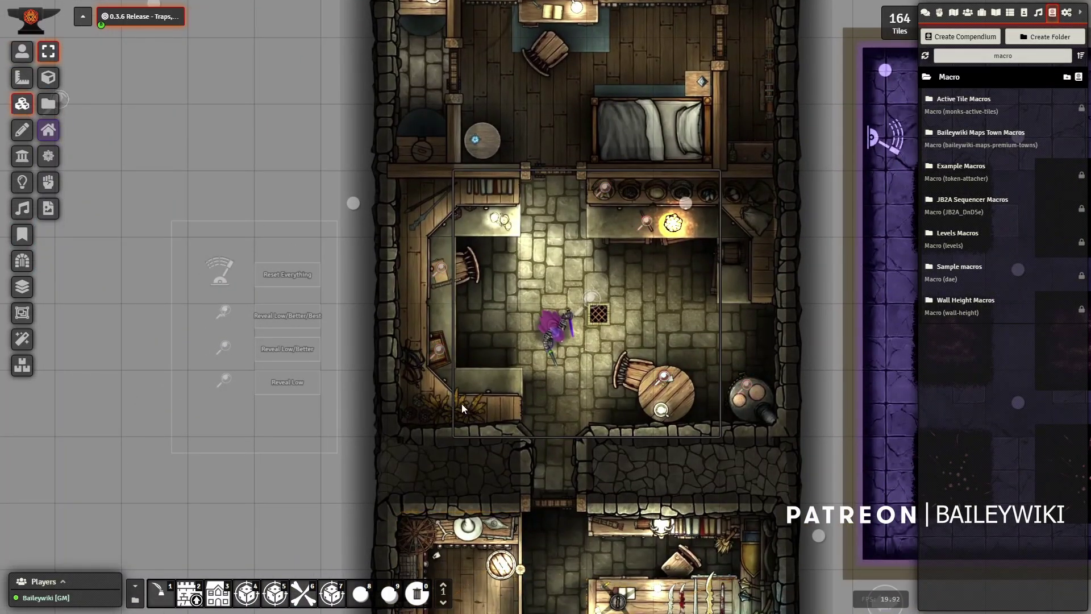
double_click(665, 275)
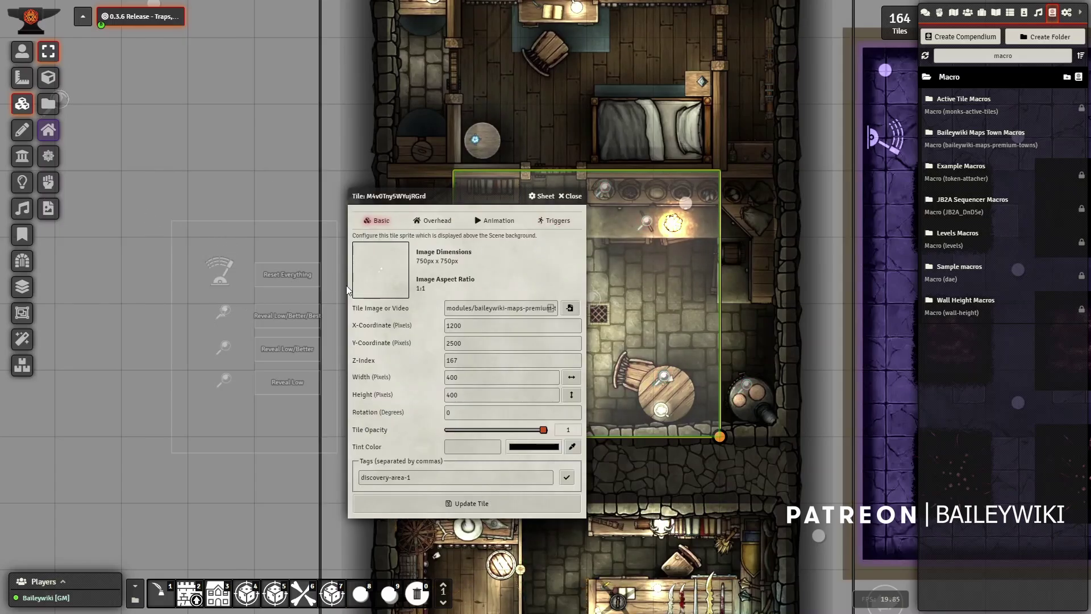
click(557, 223)
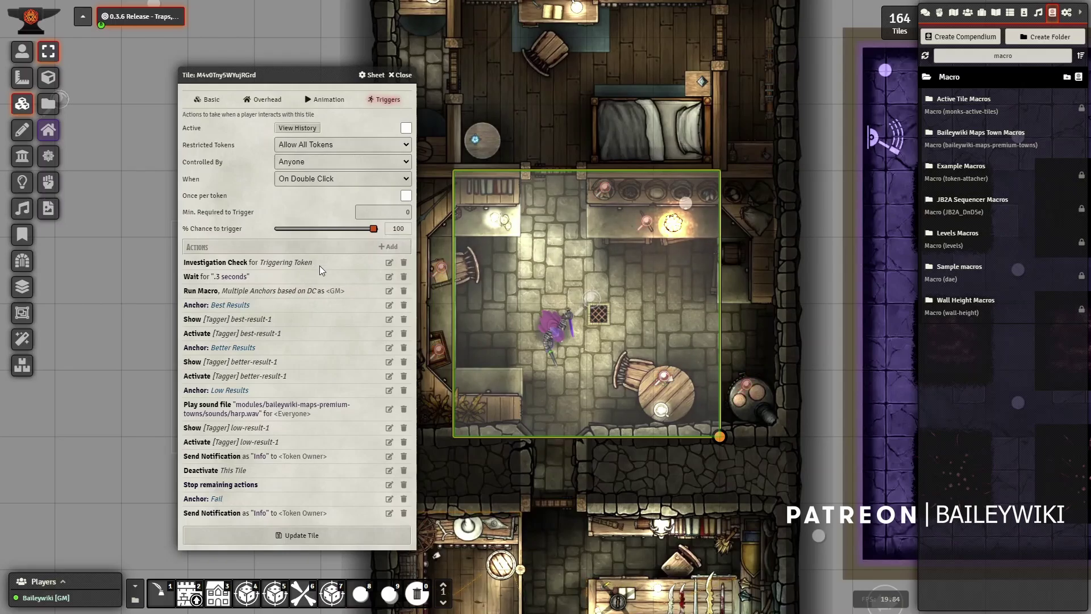
key(Escape)
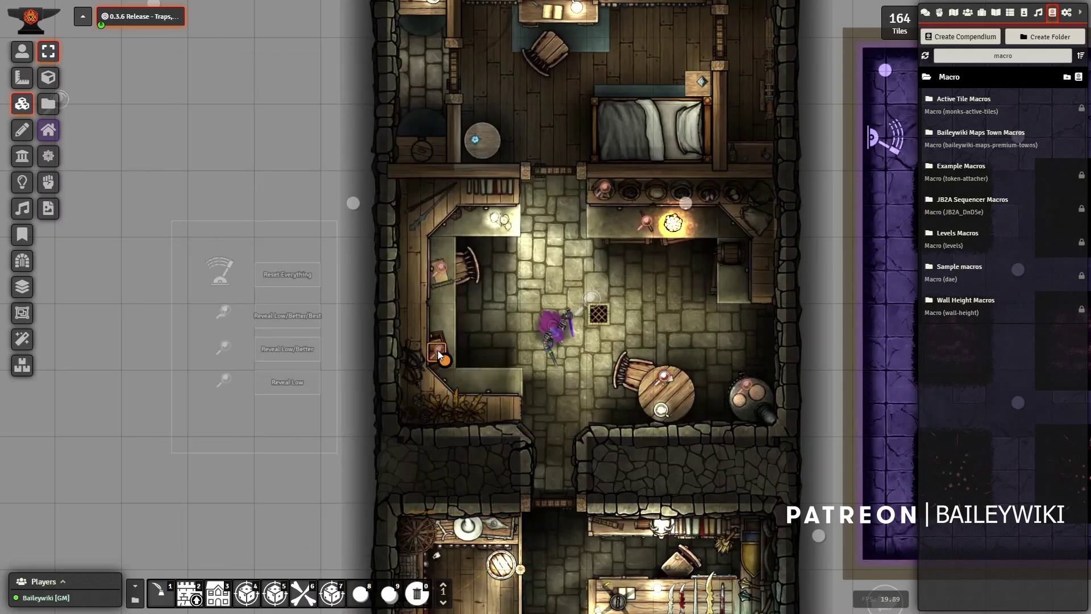
- Check the tags of the clue tiles on the lower-left shelf, the barrel and the counter beside the glowing light
double_click(438, 350)
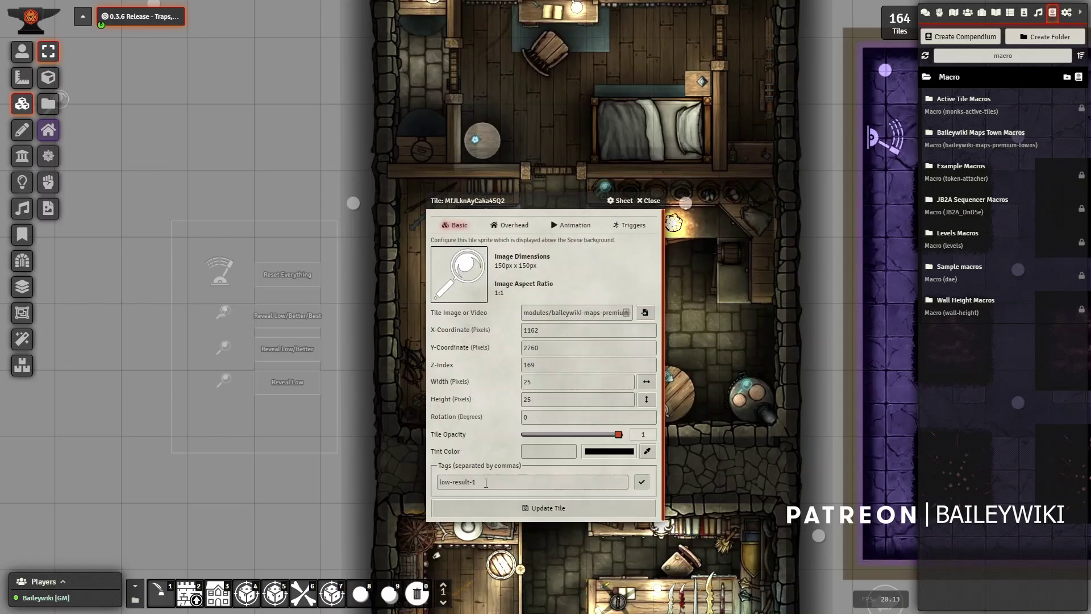
key(Escape)
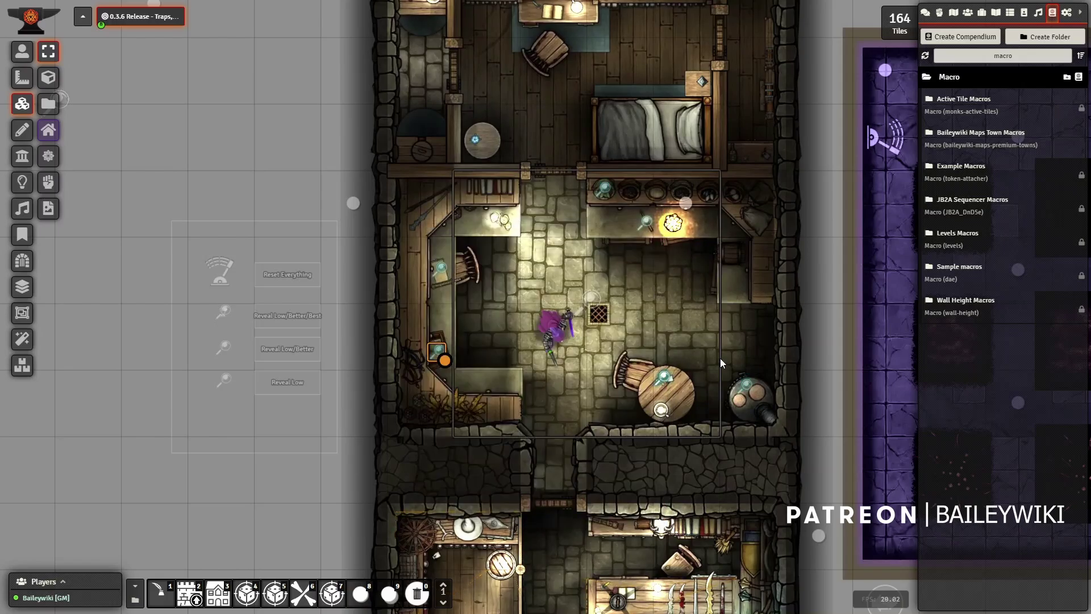
double_click(744, 389)
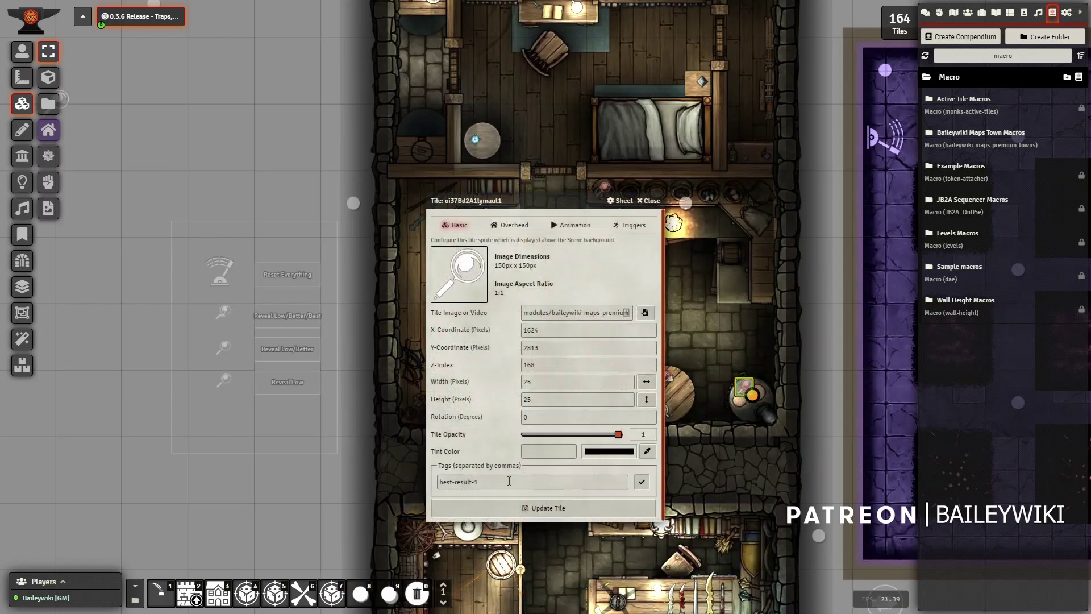
click(649, 200)
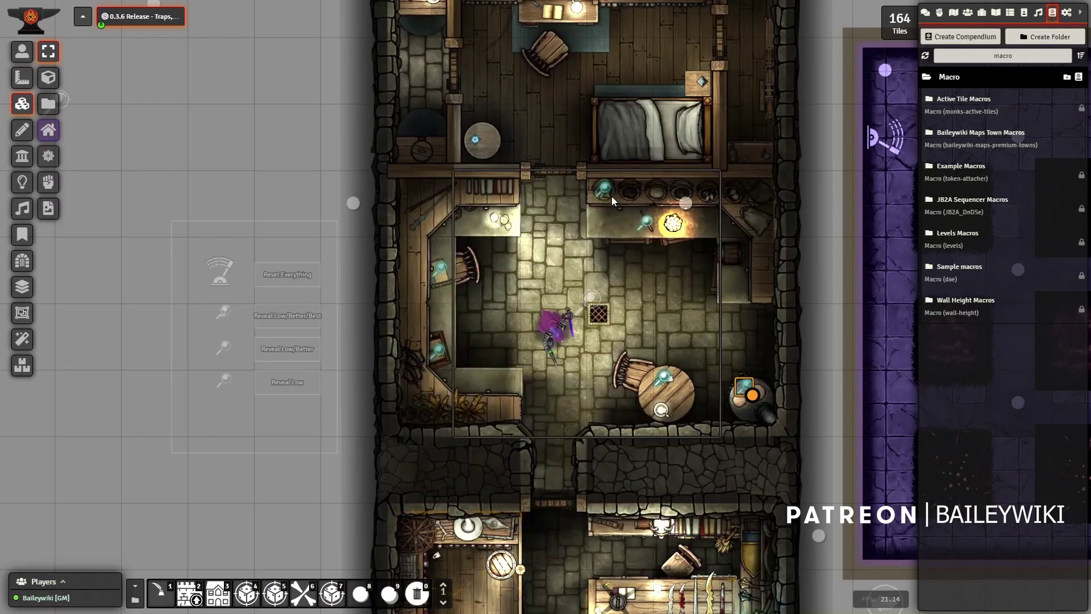
double_click(645, 229)
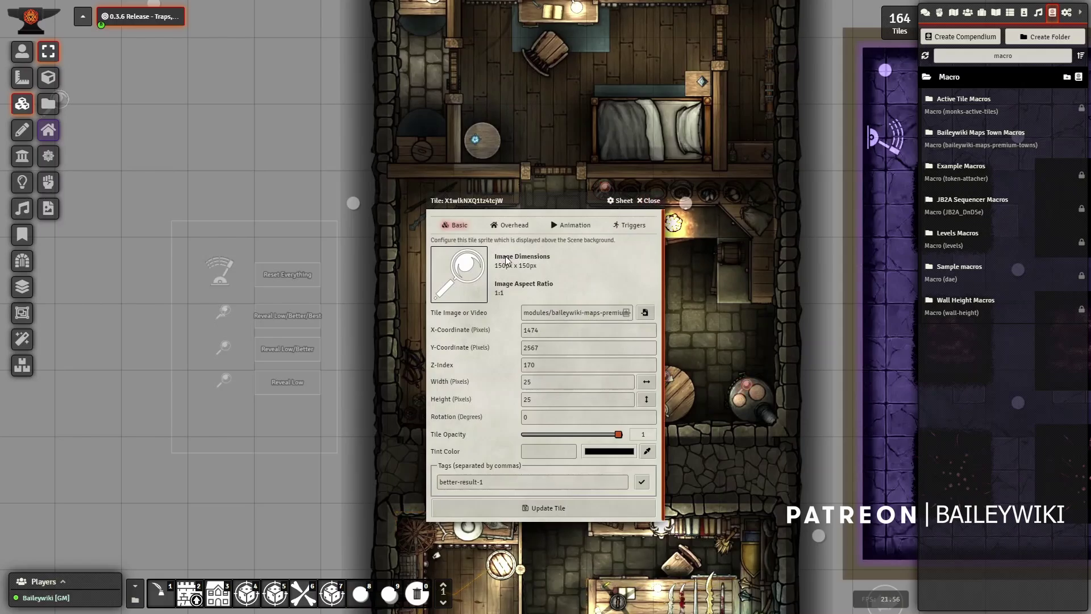
click(649, 200)
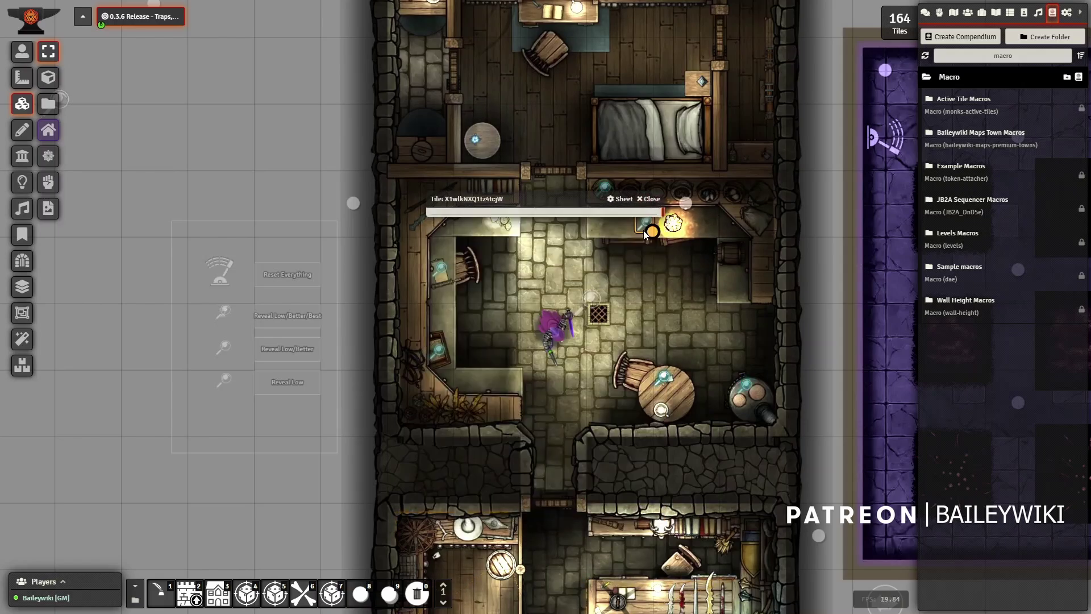
- Review the trigger actions of the clue tile on the counter beside the glowing light
double_click(641, 229)
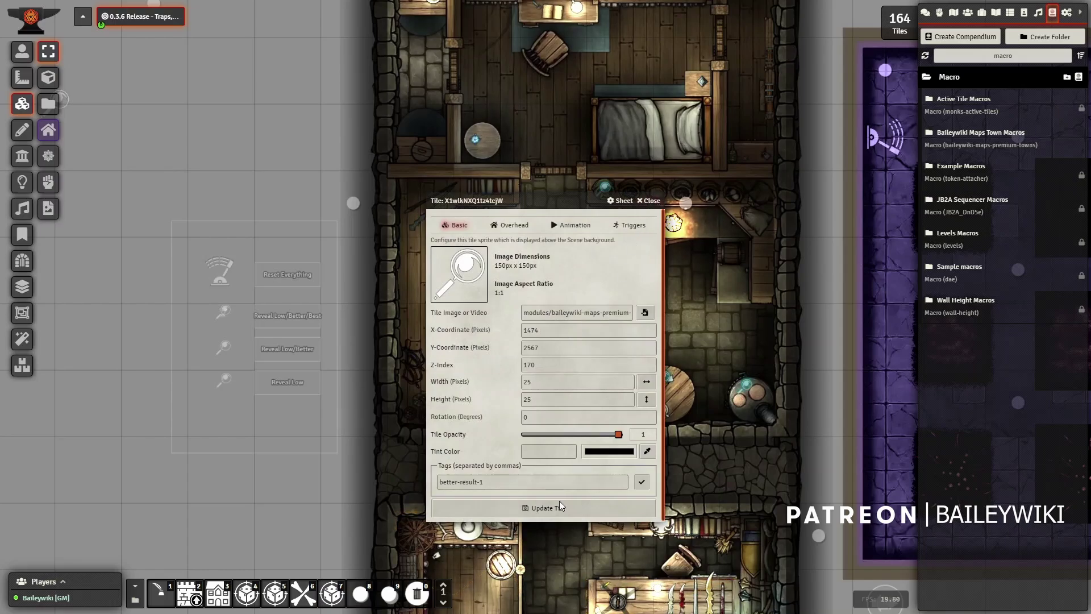
click(632, 225)
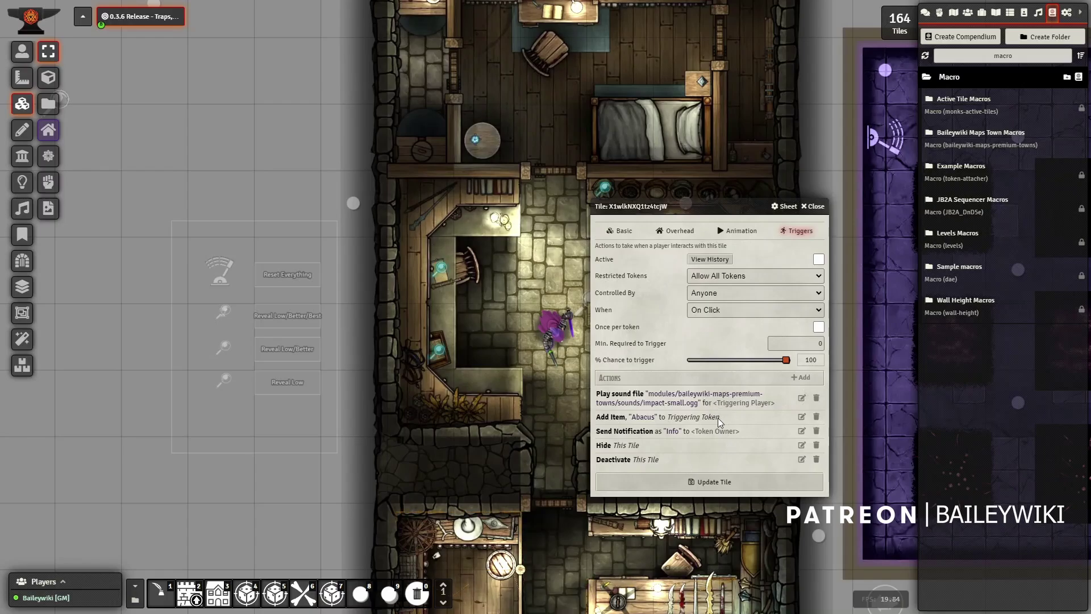
key(Escape)
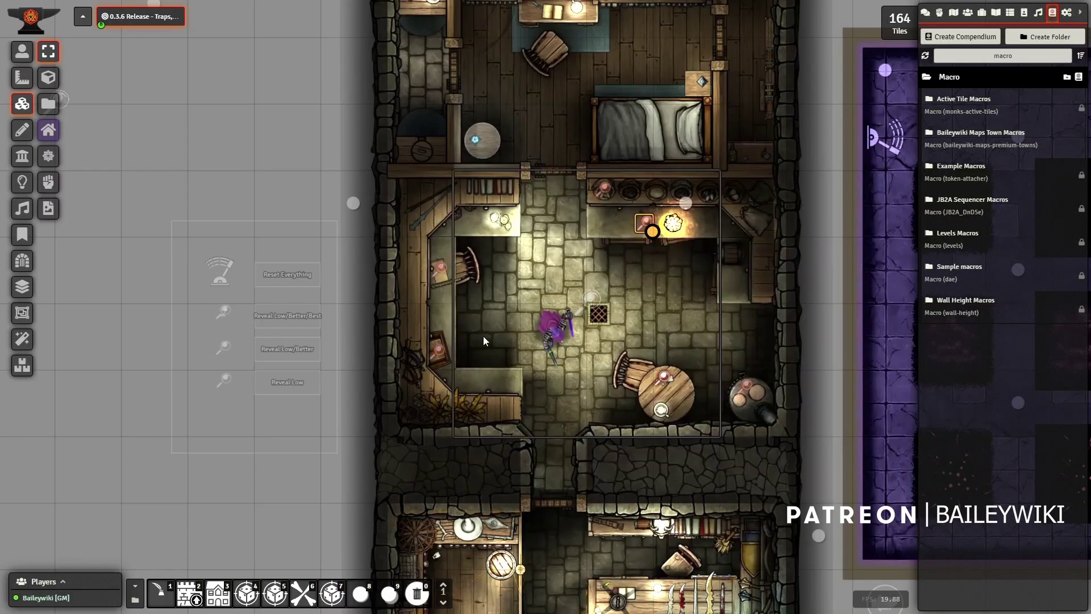
- Examine the Investigation Request Roll and Run Macro actions in the large discovery-area tile's triggers
scroll(483, 319, up, 3)
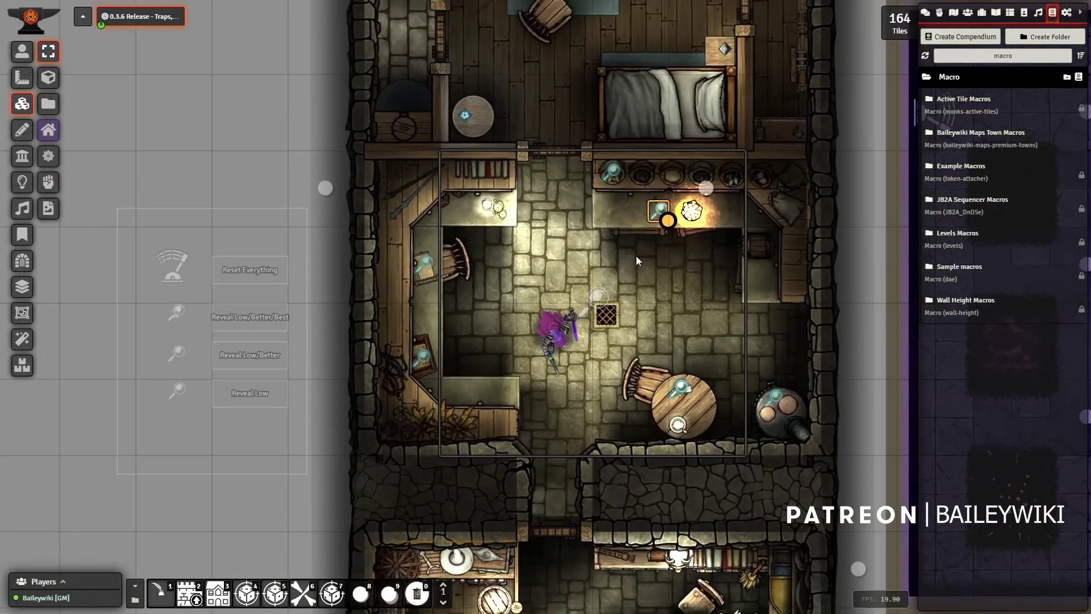
double_click(636, 256)
click(389, 262)
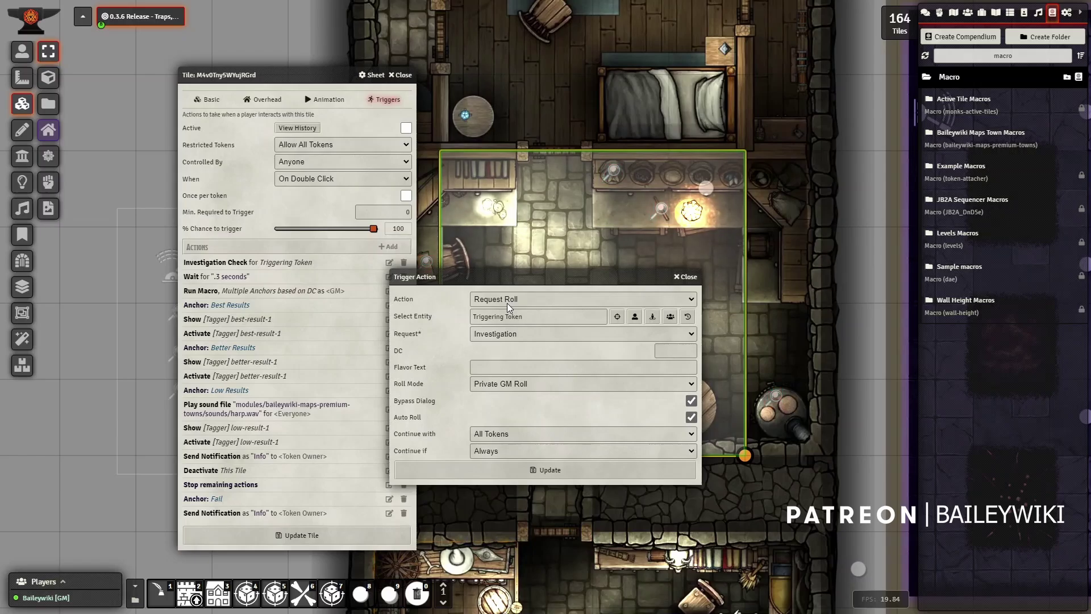
click(677, 349)
click(684, 276)
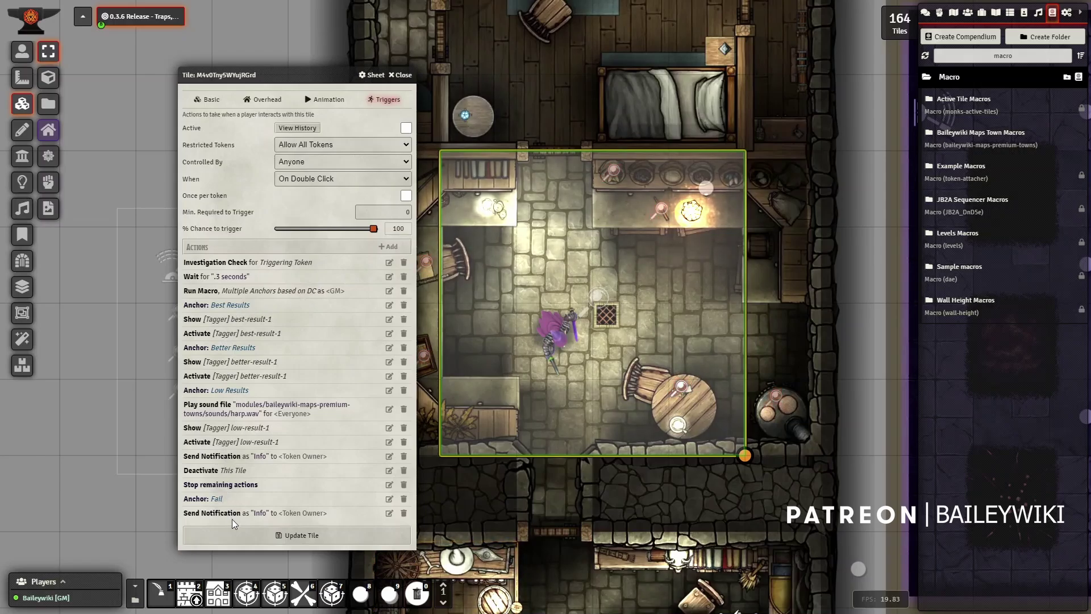
click(389, 291)
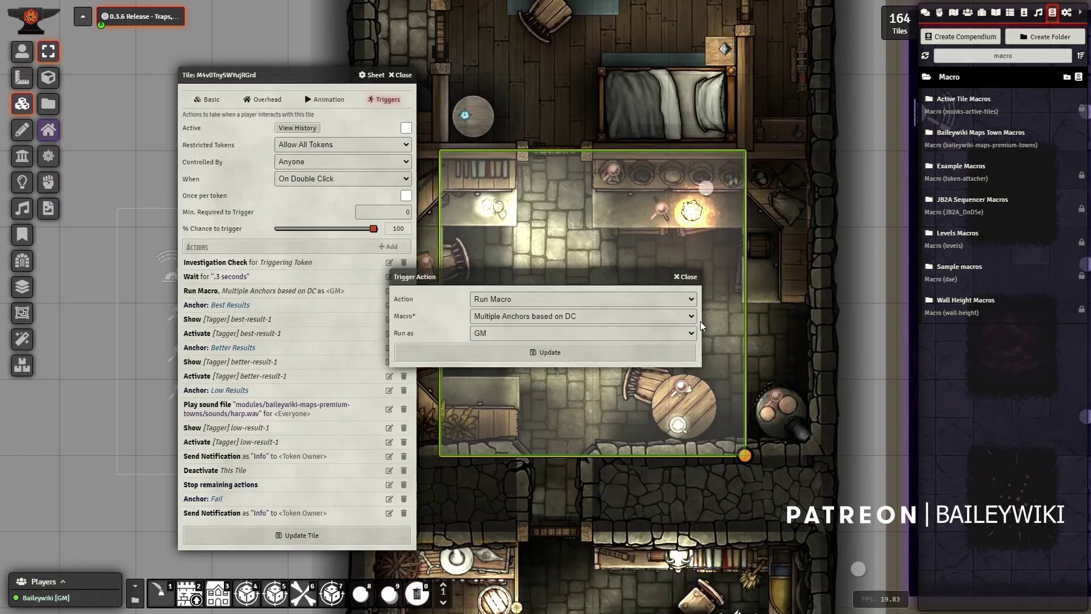
click(686, 277)
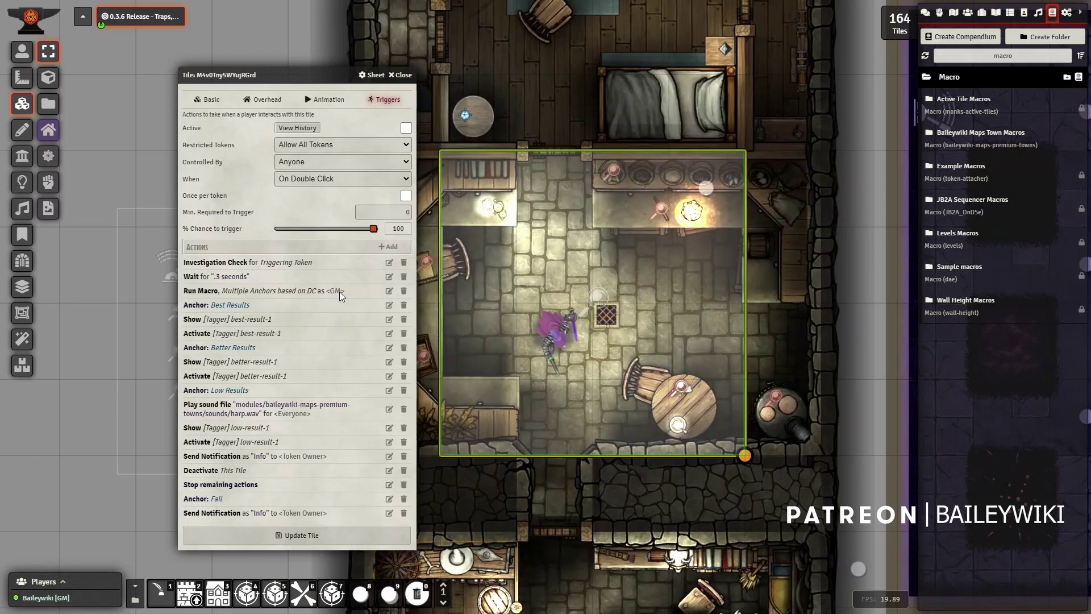
- Search the macros directory for "dc" and examine the roll thresholds and anchor tags in the "Multiple Anchors based on DC" script
click(137, 600)
text(dc)
click(512, 267)
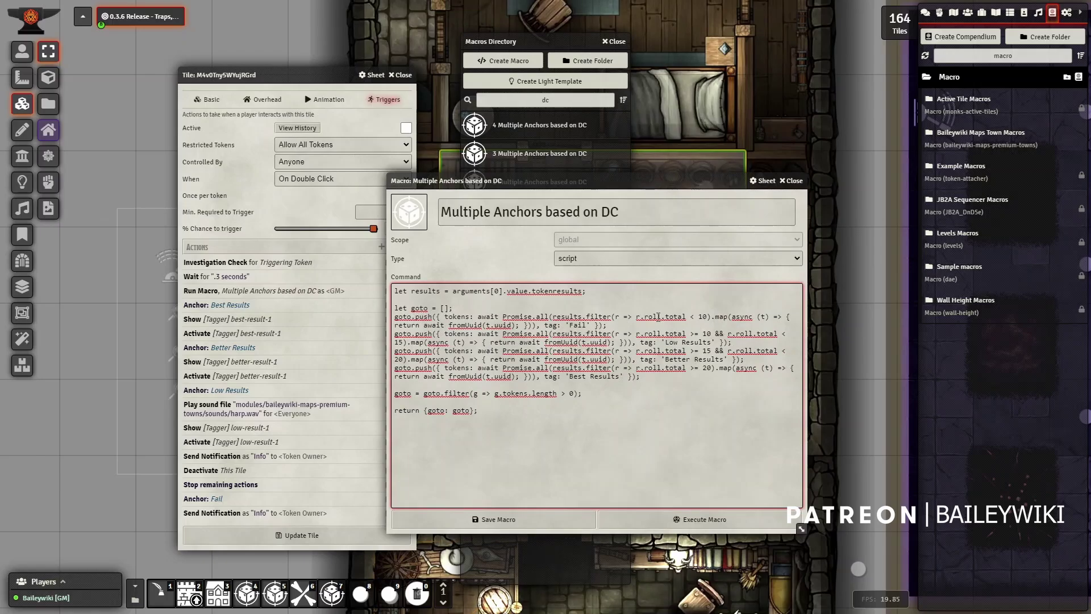
double_click(578, 326)
click(705, 334)
drag(665, 341, 708, 344)
click(707, 316)
double_click(706, 334)
click(636, 385)
click(794, 180)
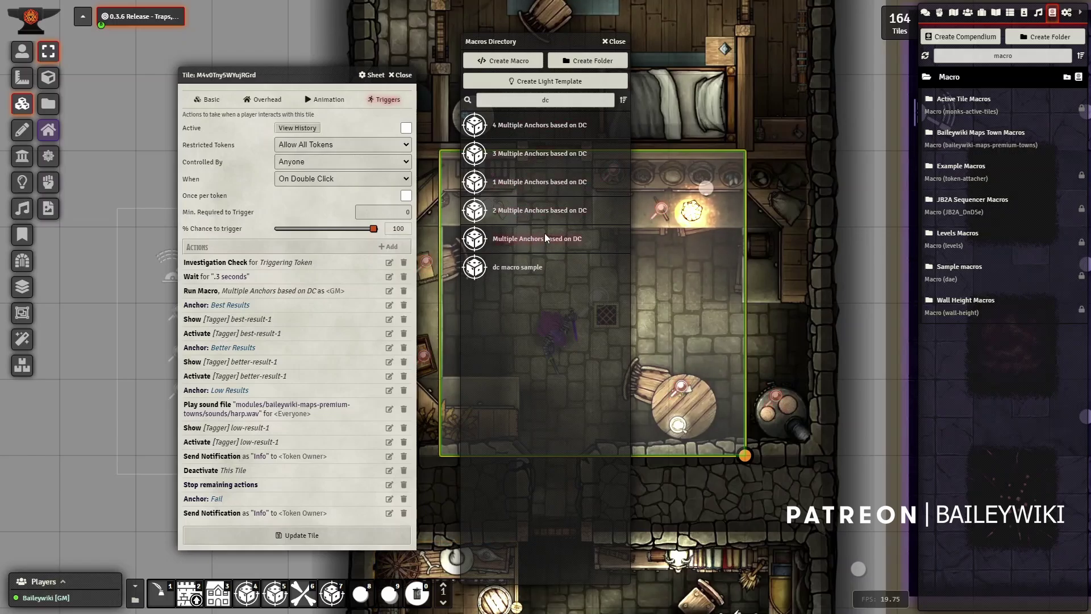
mouse_move(528, 237)
mouse_down()
mouse_move(306, 292)
mouse_move(319, 275)
mouse_move(323, 288)
mouse_up()
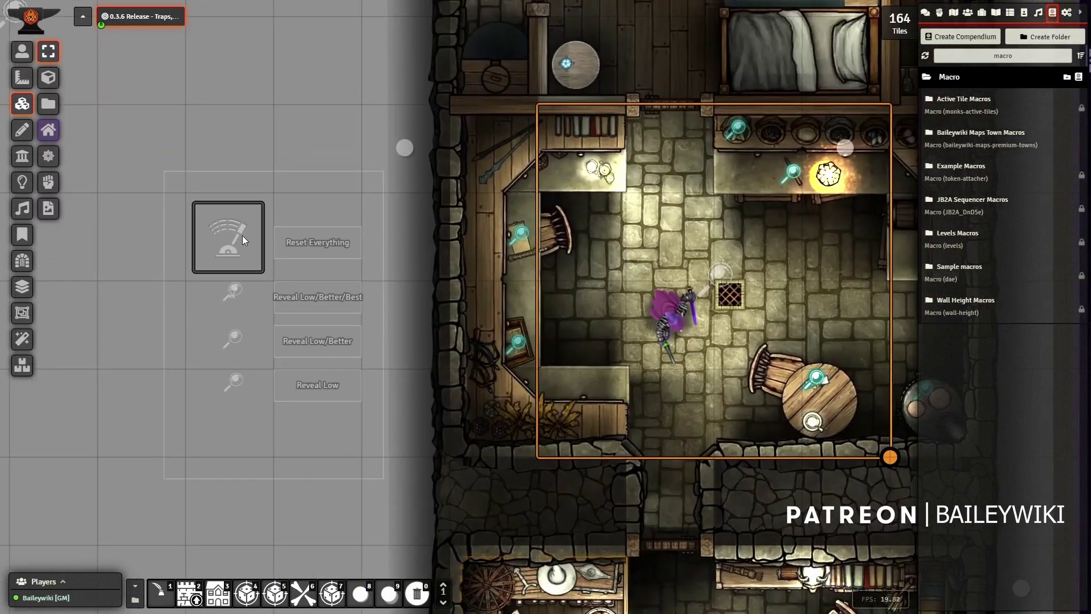
- Review the trigger actions of the Reset Everything lever tile
click(233, 236)
double_click(233, 236)
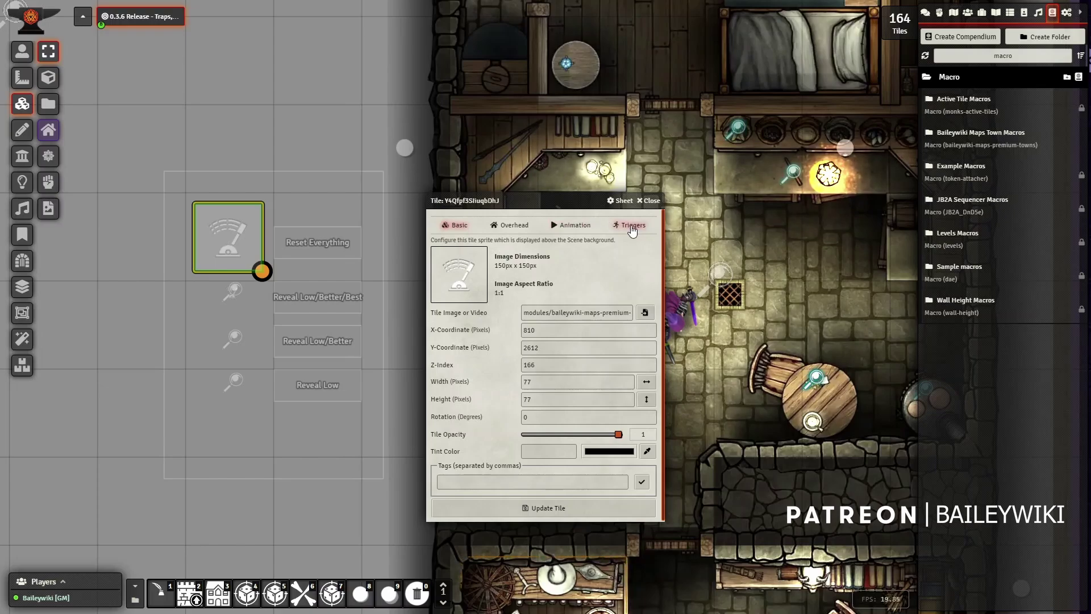
click(632, 227)
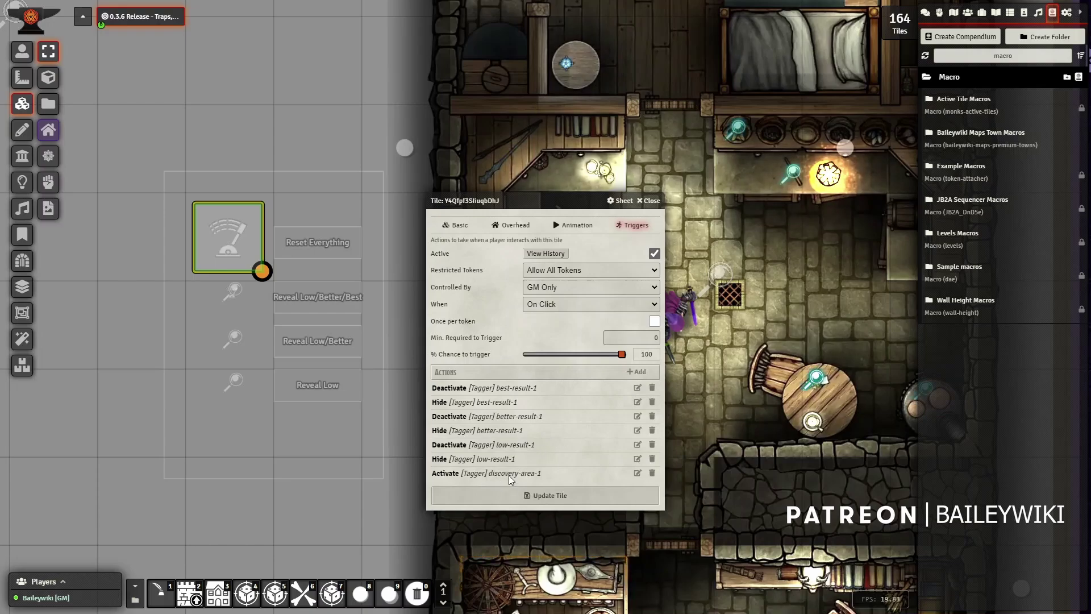
click(523, 495)
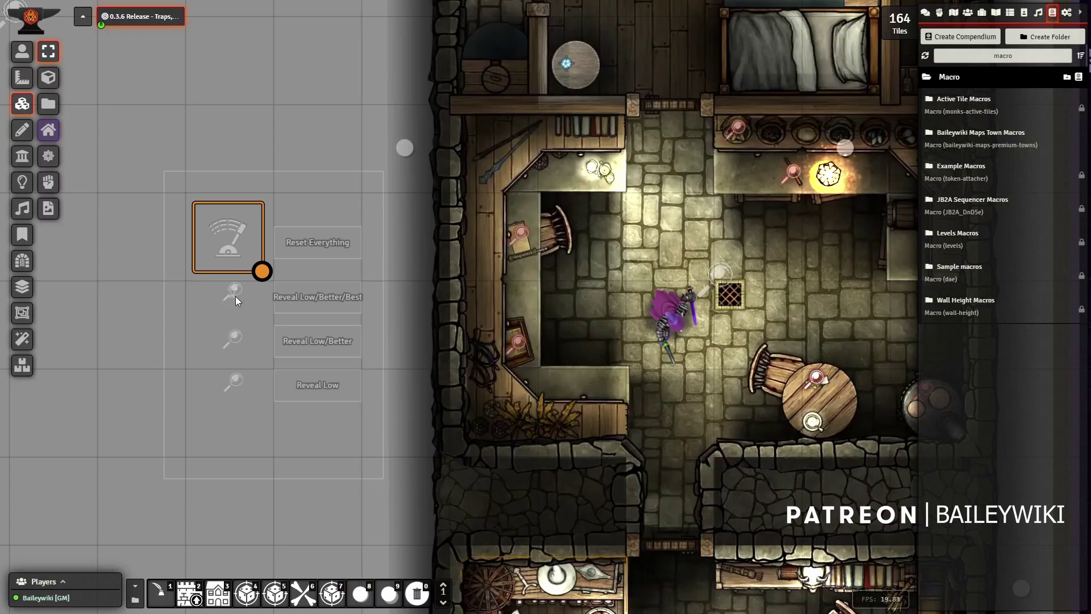
- Inspect the on-canvas tile controls of the Reveal Low magnifier tile
click(233, 384)
right_click(233, 386)
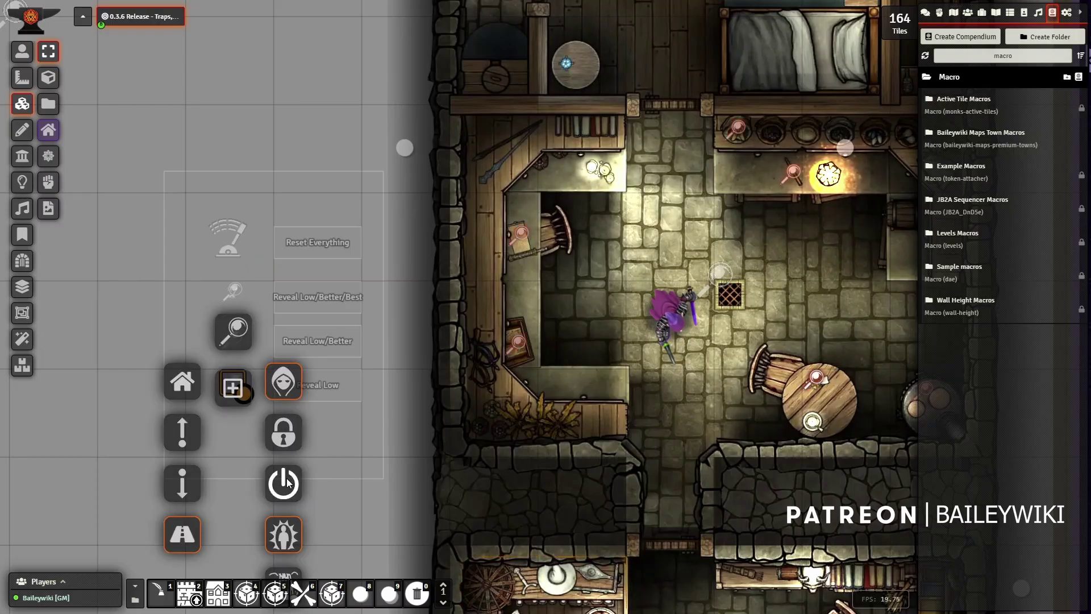
click(225, 240)
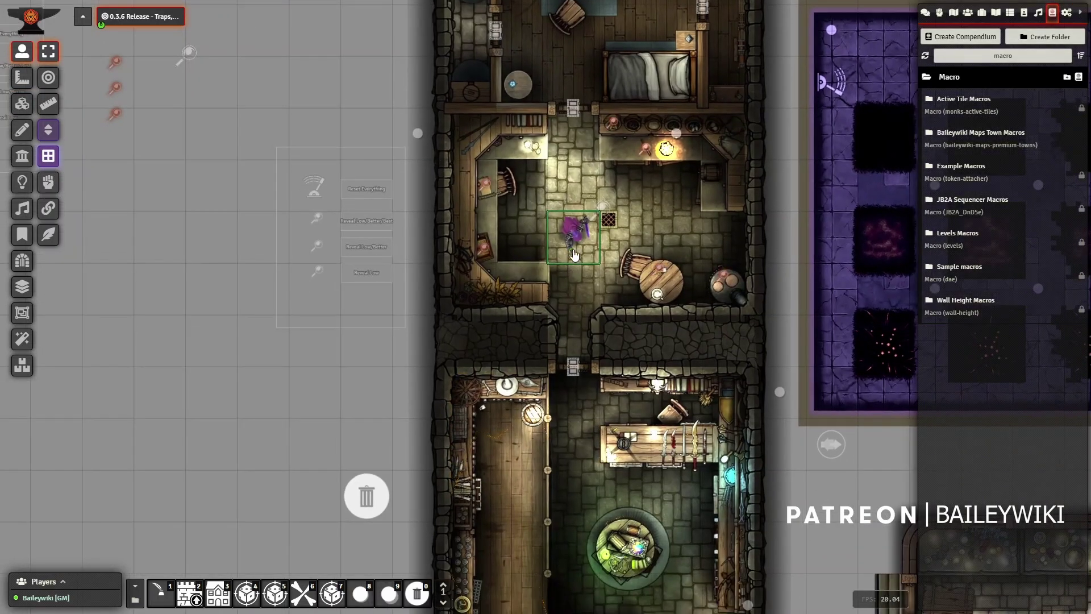
- Move the "discovery zone" token outside the building up one grid square together with its attached tiles
drag(342, 109, 632, 302)
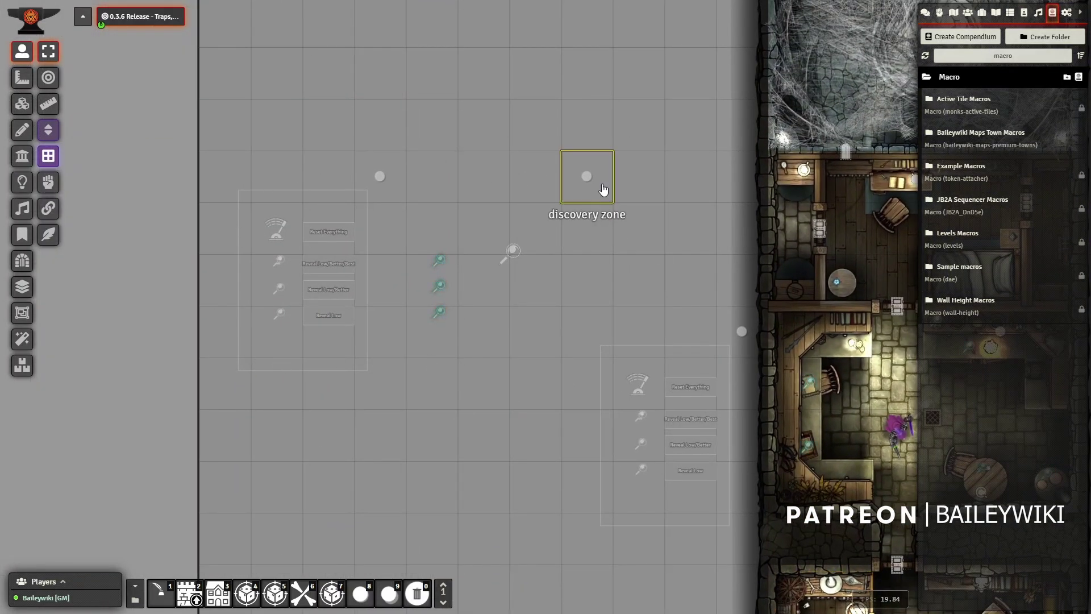
drag(587, 176, 595, 138)
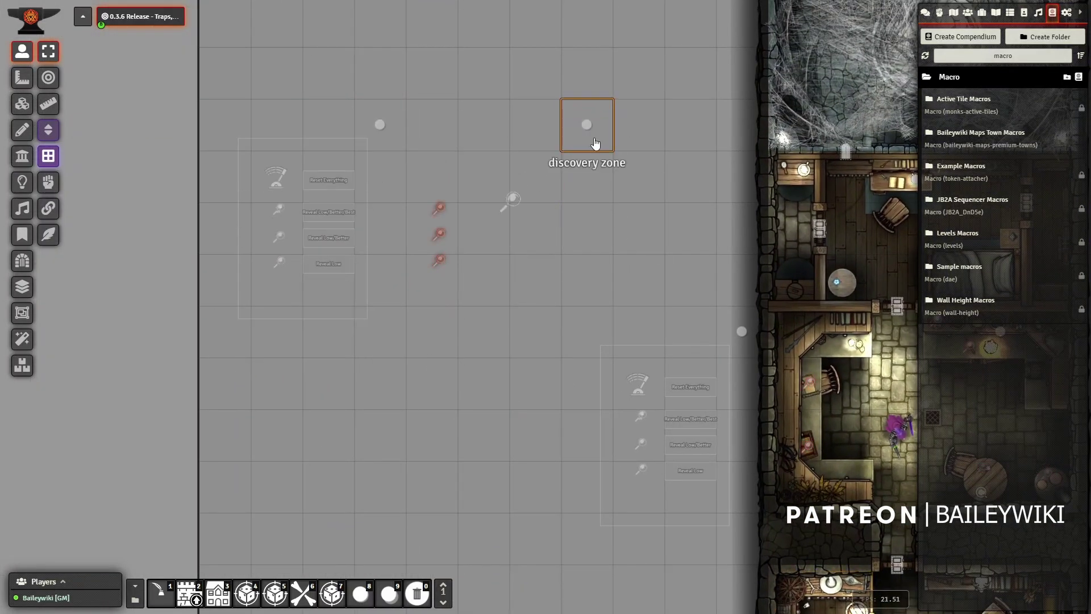
- Examine the tag and trigger actions of the large area tile in the discovery zone outside the building
scroll(598, 227, up, 4)
click(22, 102)
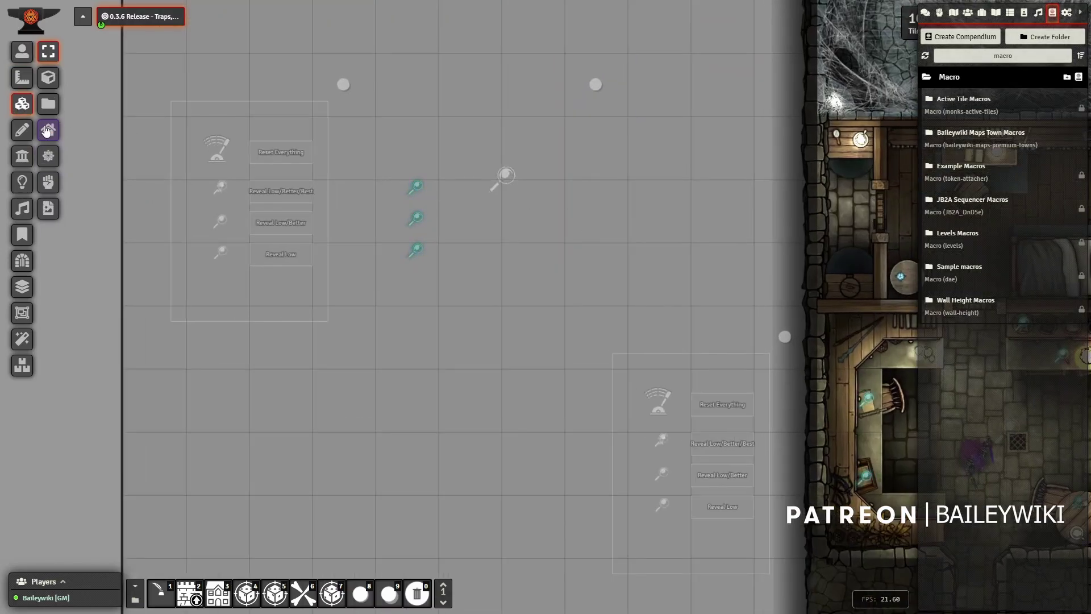
double_click(469, 208)
drag(486, 482, 499, 482)
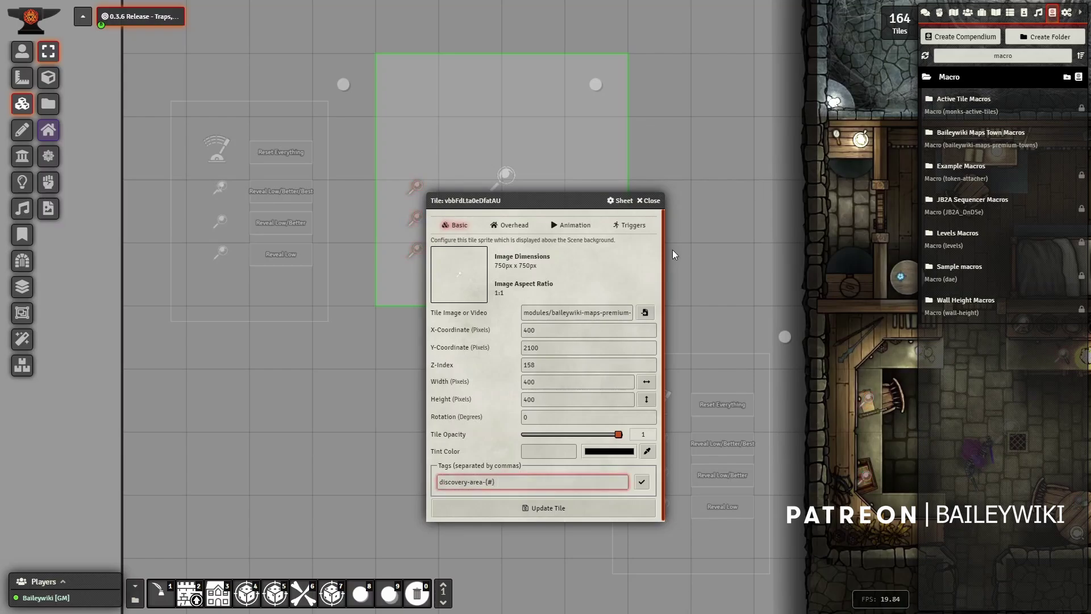
click(631, 225)
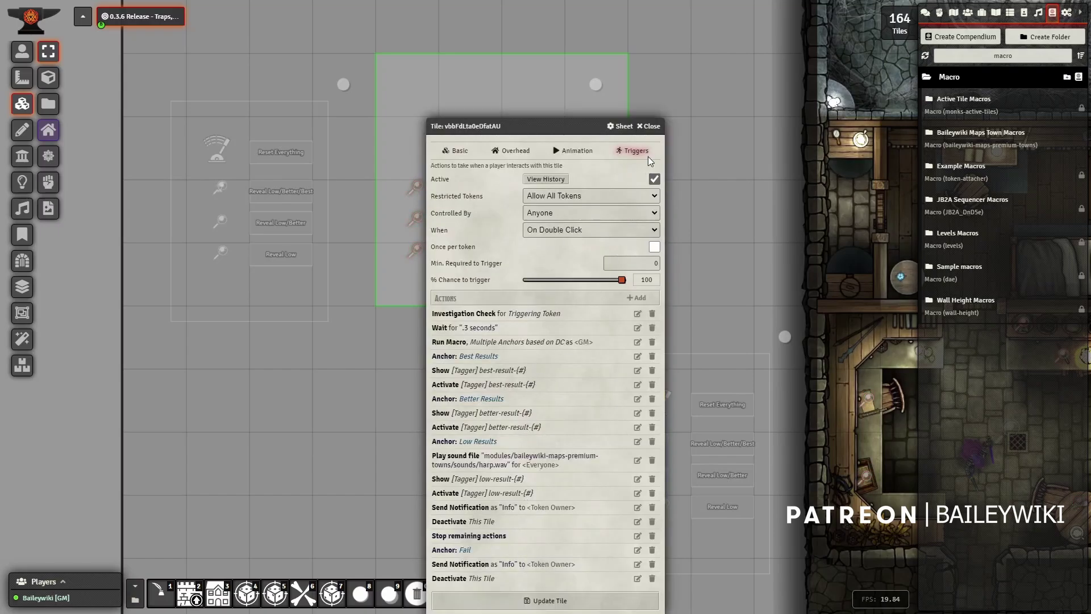
click(657, 126)
- Check the tags on the clue tiles stacked inside the discovery zone outside the building
double_click(415, 187)
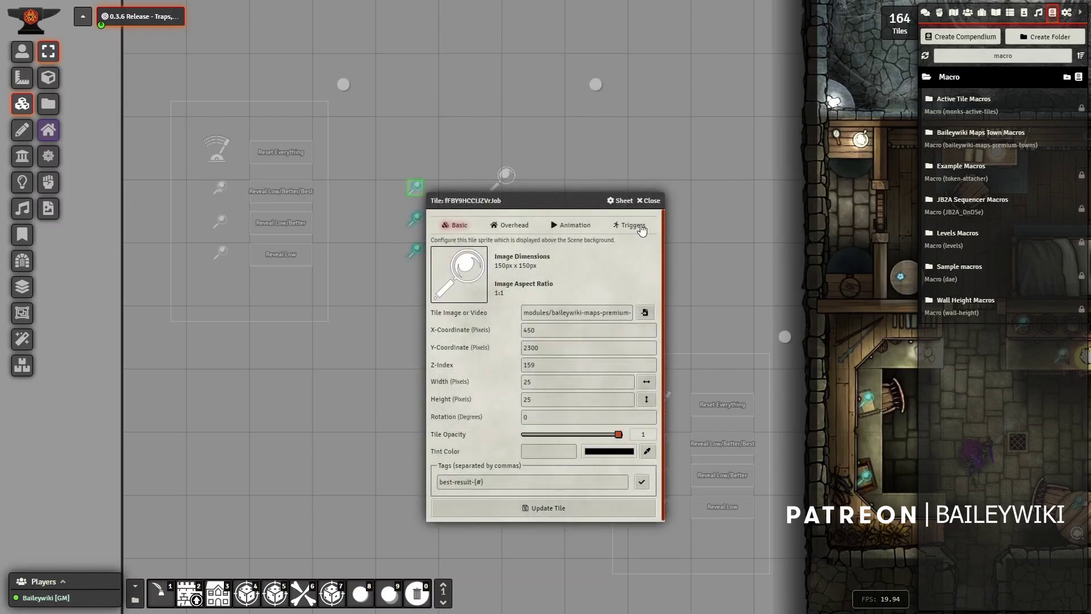
click(652, 200)
double_click(415, 218)
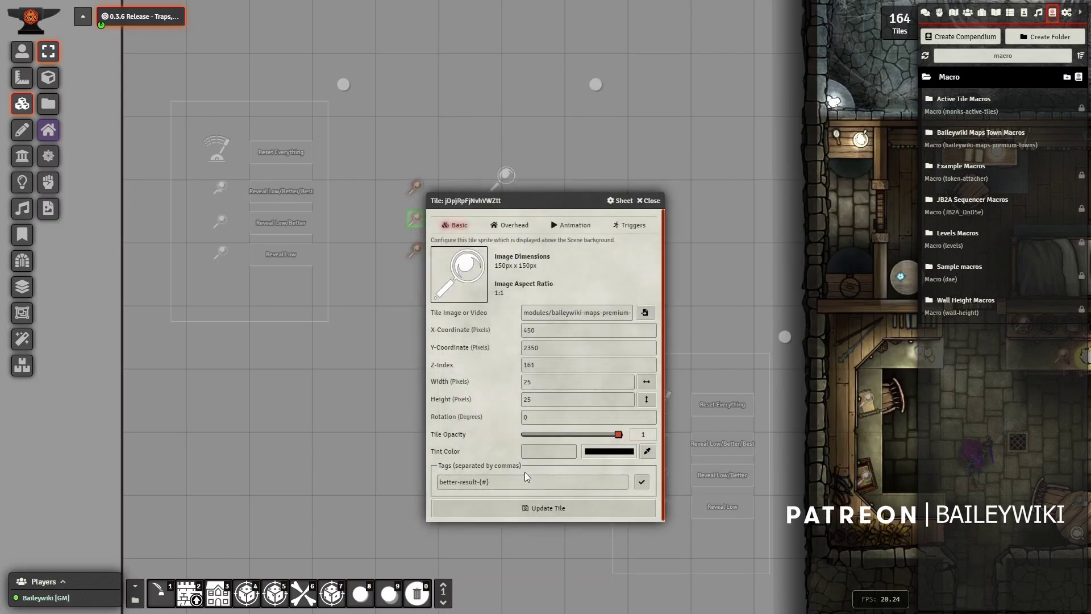
click(640, 204)
click(415, 250)
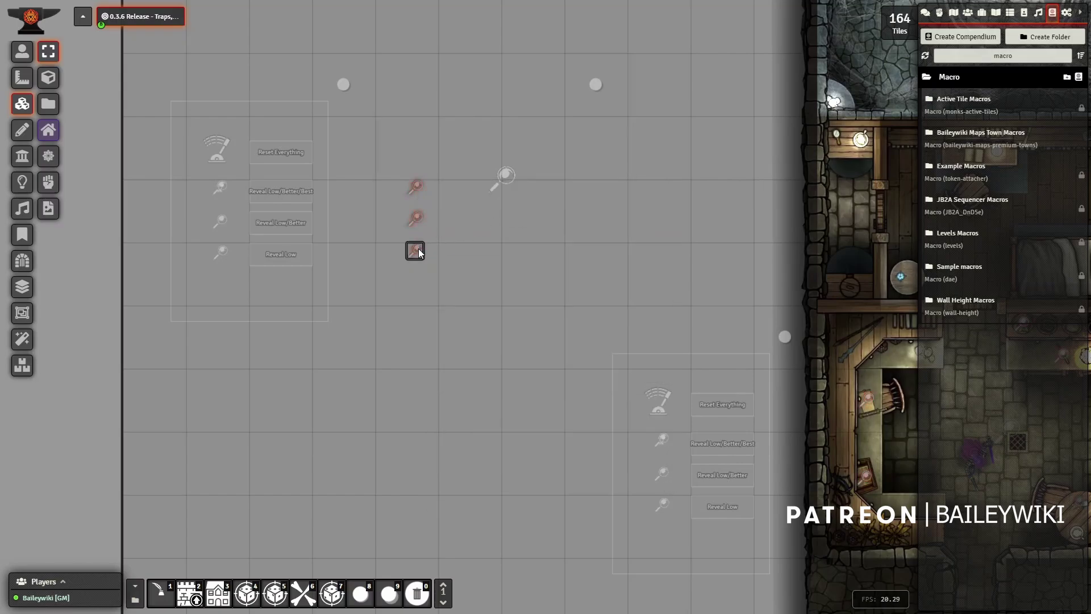
click(495, 239)
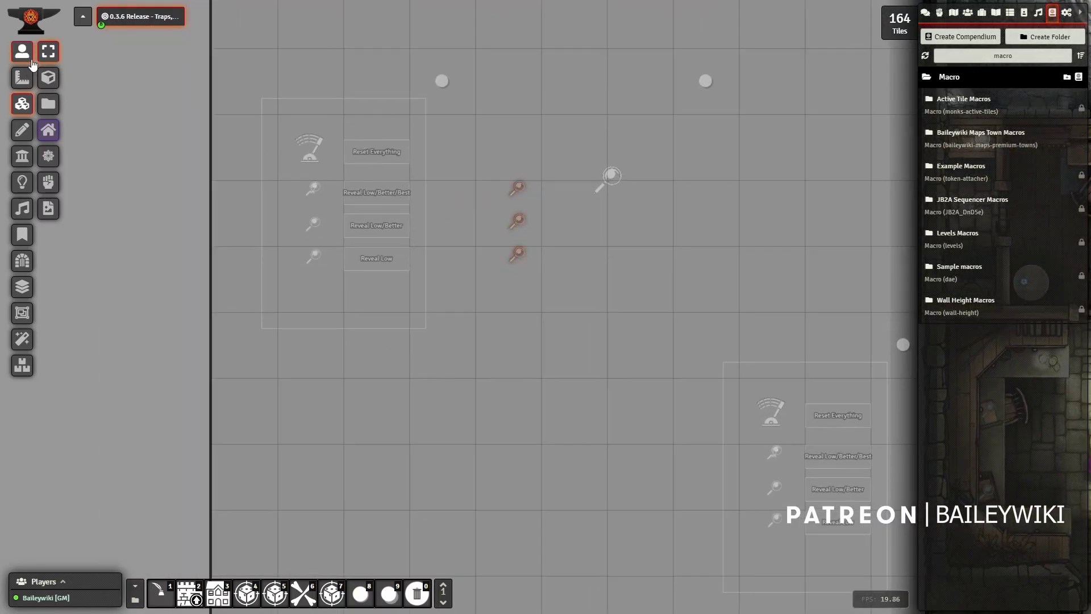
- Search the actors for "discov" and open the INTERACTION Discovery Zone Investigation Check Multi MATT sheet
click(32, 62)
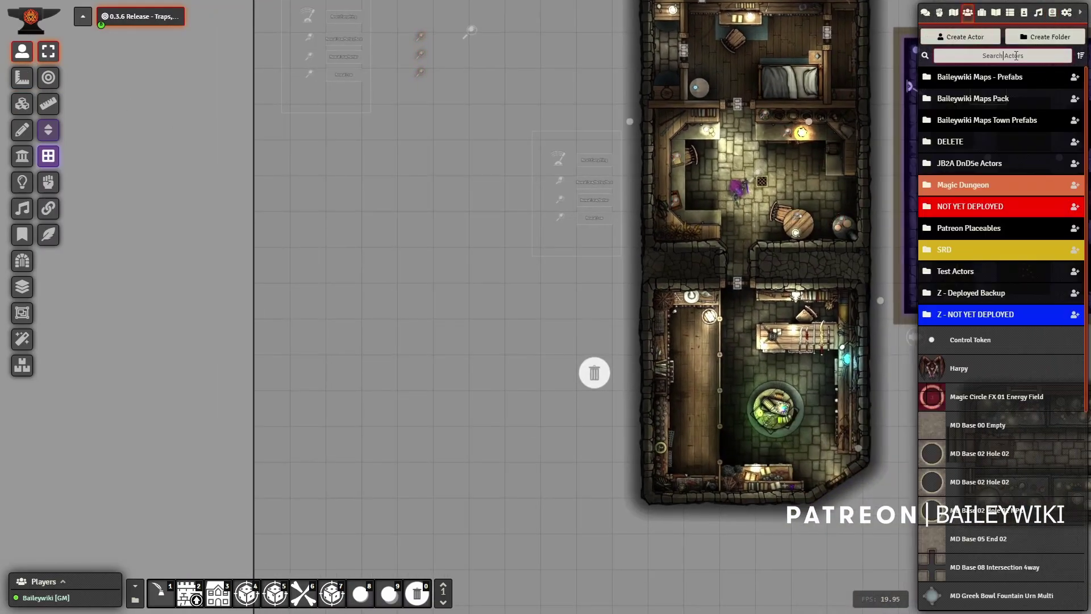
click(1016, 55)
text(discov)
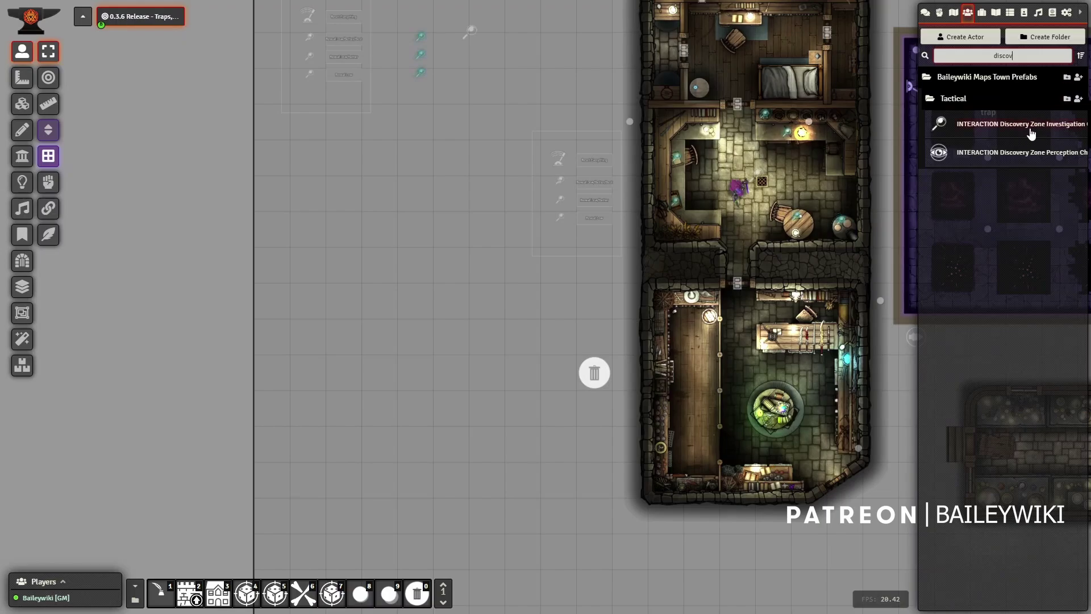
drag(434, 177, 501, 307)
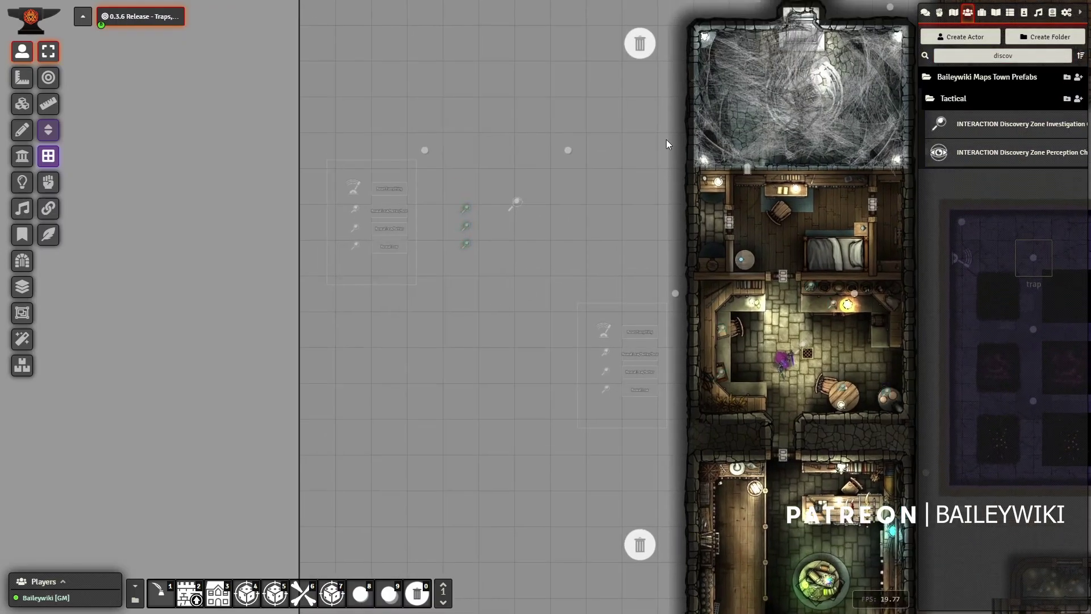
click(1005, 125)
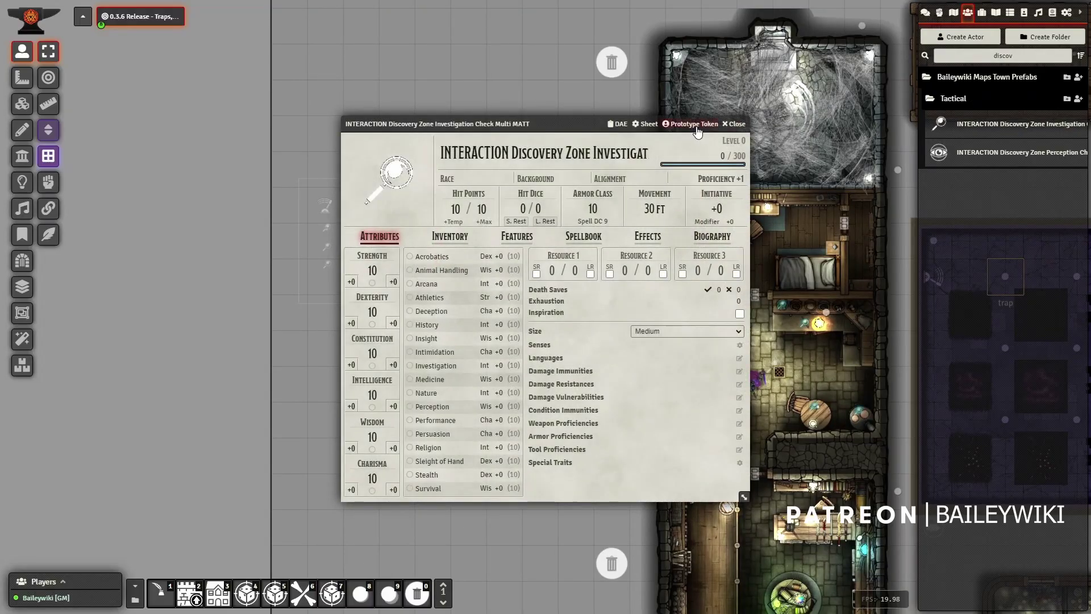
- Check the token name and tags in the investigation actor's prototype token settings
click(692, 124)
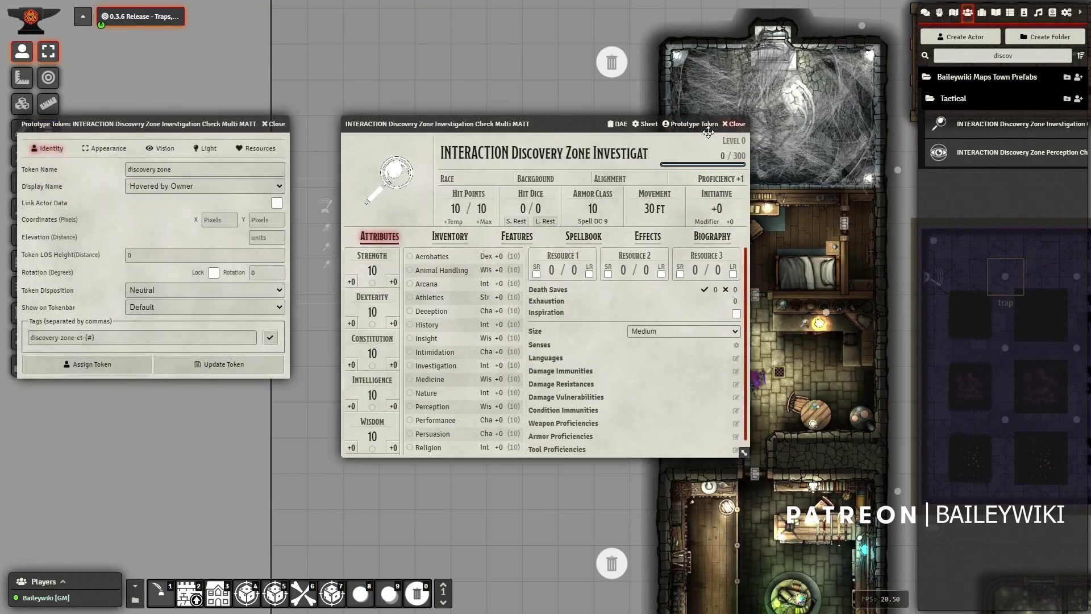
click(735, 124)
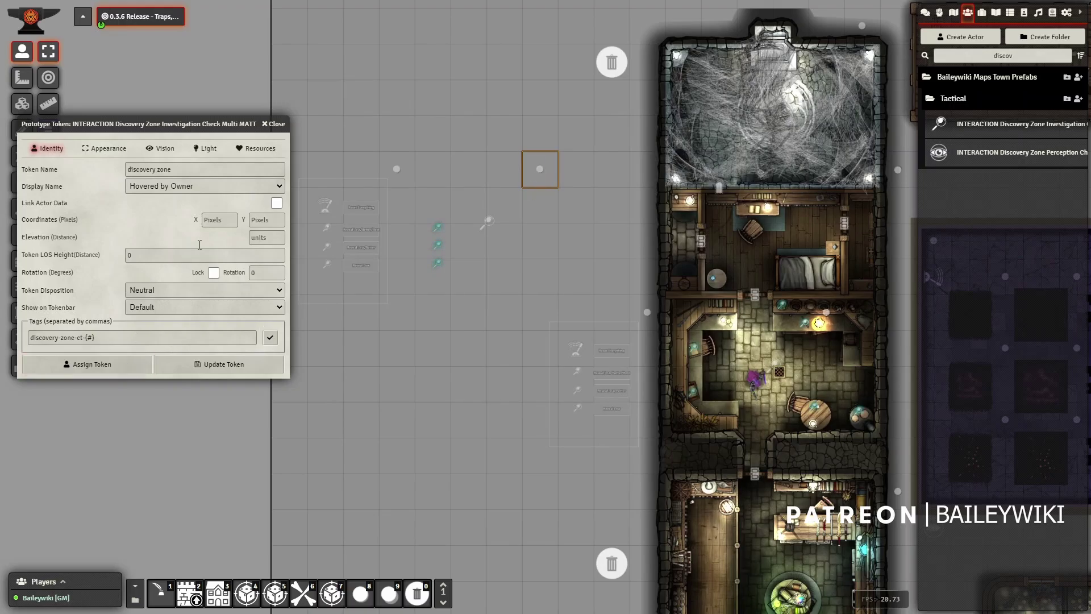
click(272, 124)
- Place the INTERACTION Discovery Zone Investigation prefab on the empty grid beside the building's lower rooms and check its area tile's tag
scroll(482, 371, down, 3)
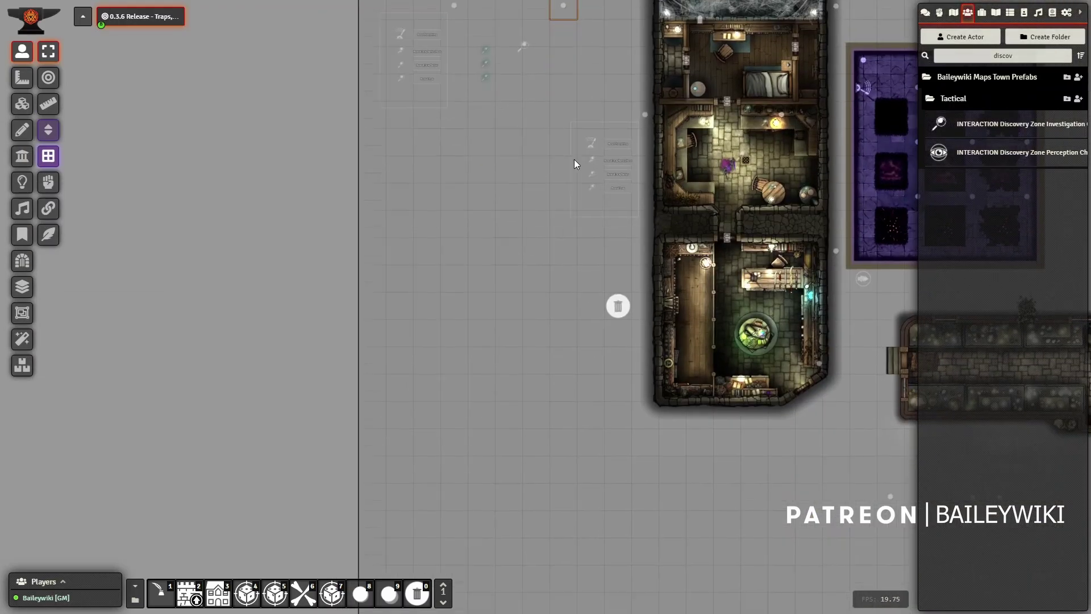
drag(1032, 130, 614, 248)
scroll(539, 378, up, 5)
double_click(534, 356)
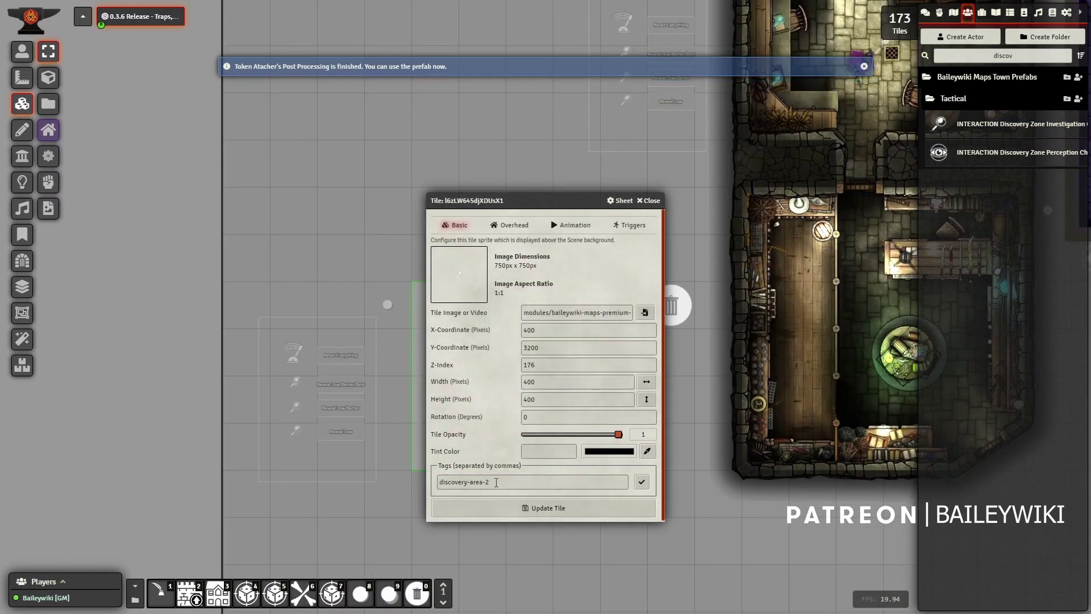
key(Escape)
- Detach all attached elements from the newly placed prefab's "discovery zone" token
drag(598, 189, 445, 322)
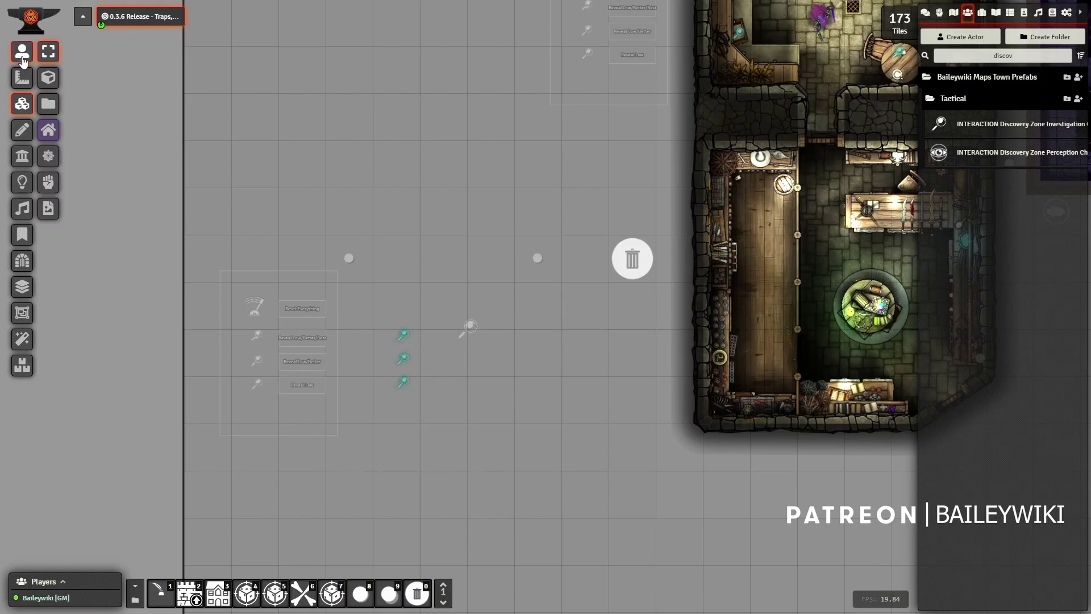
click(22, 54)
click(538, 258)
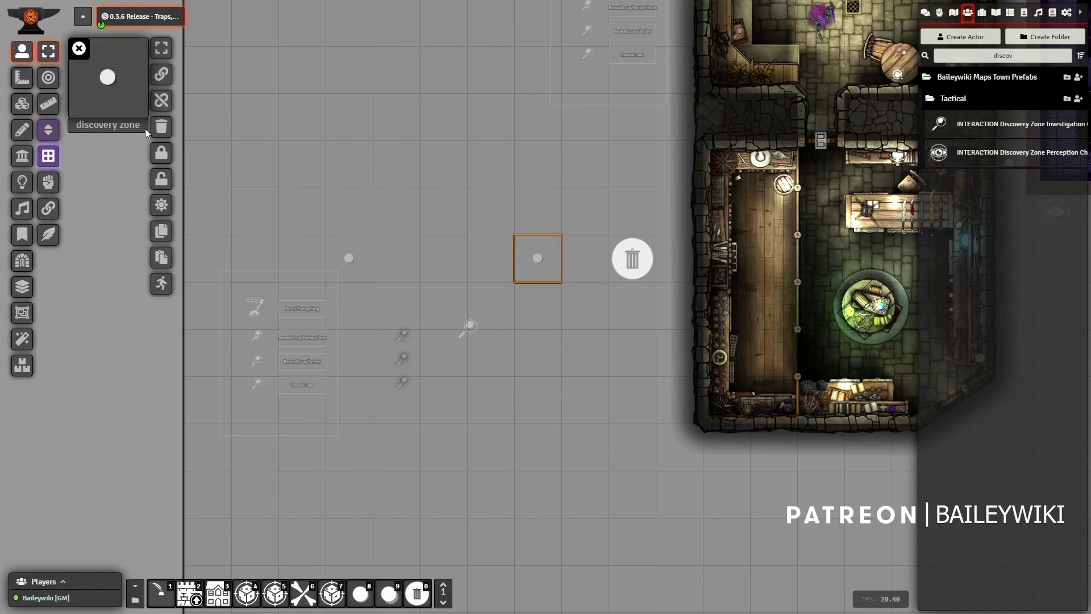
click(162, 128)
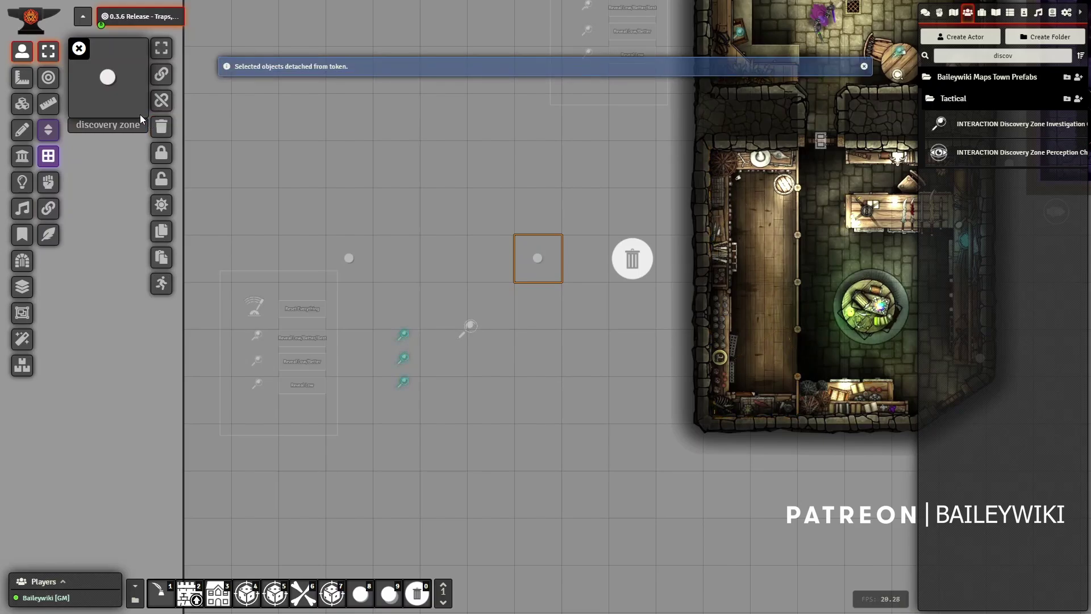
click(79, 48)
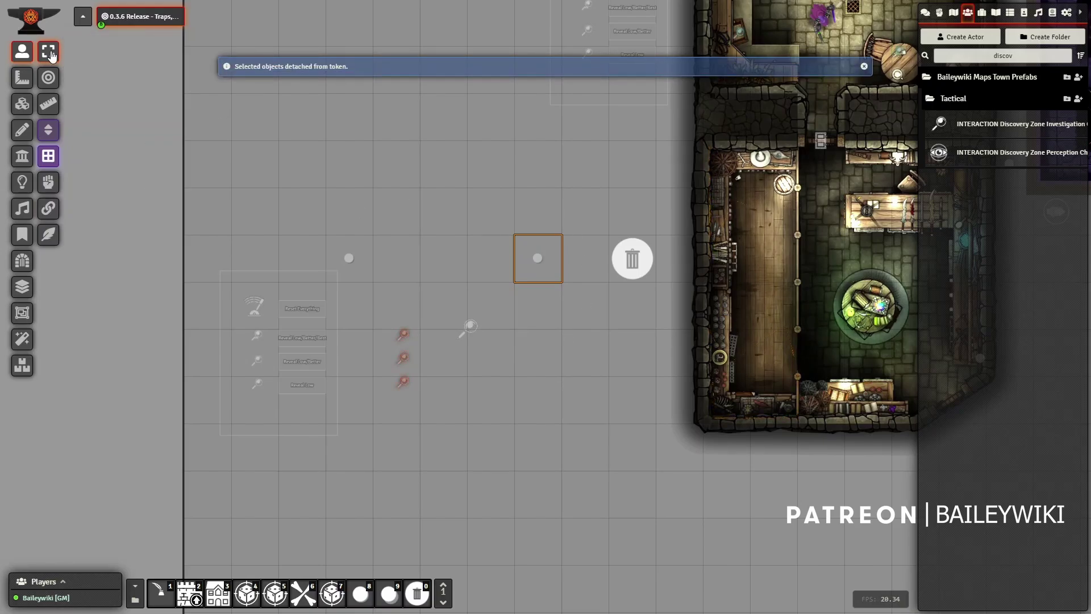
- Try moving the "discovery zone controls" token, undo the move, and view the token's attachment options
drag(349, 256, 301, 253)
key(ctrl+z)
drag(506, 419, 524, 358)
scroll(363, 197, down, 2)
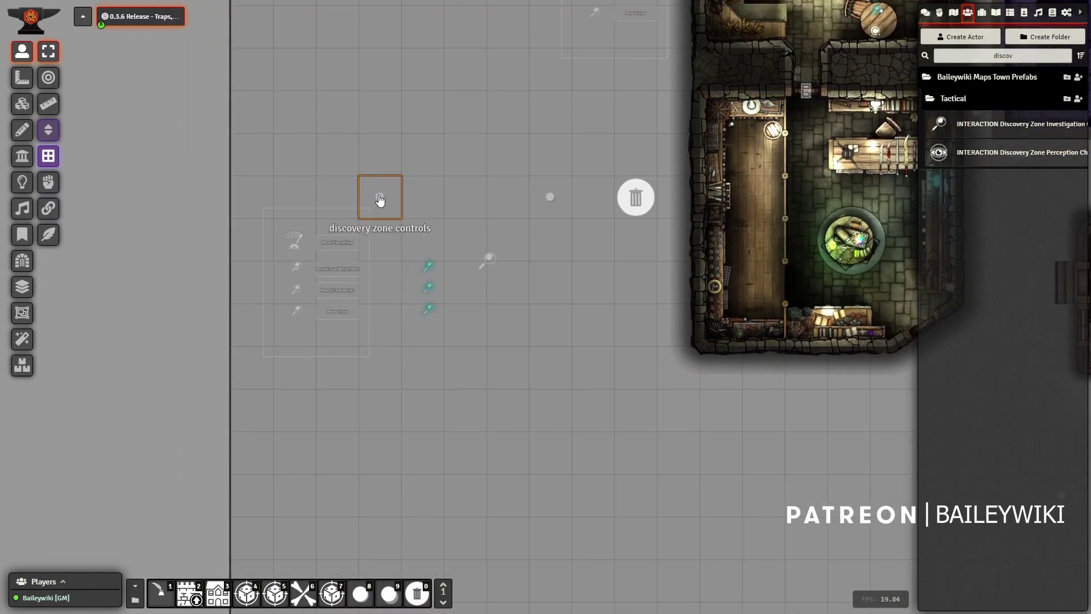
click(48, 208)
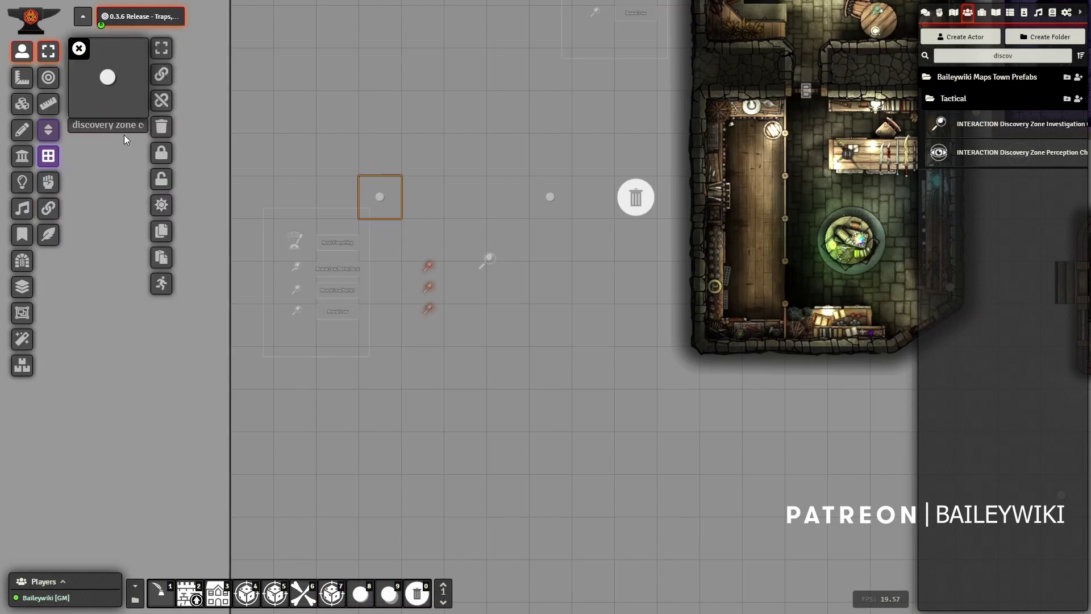
click(79, 48)
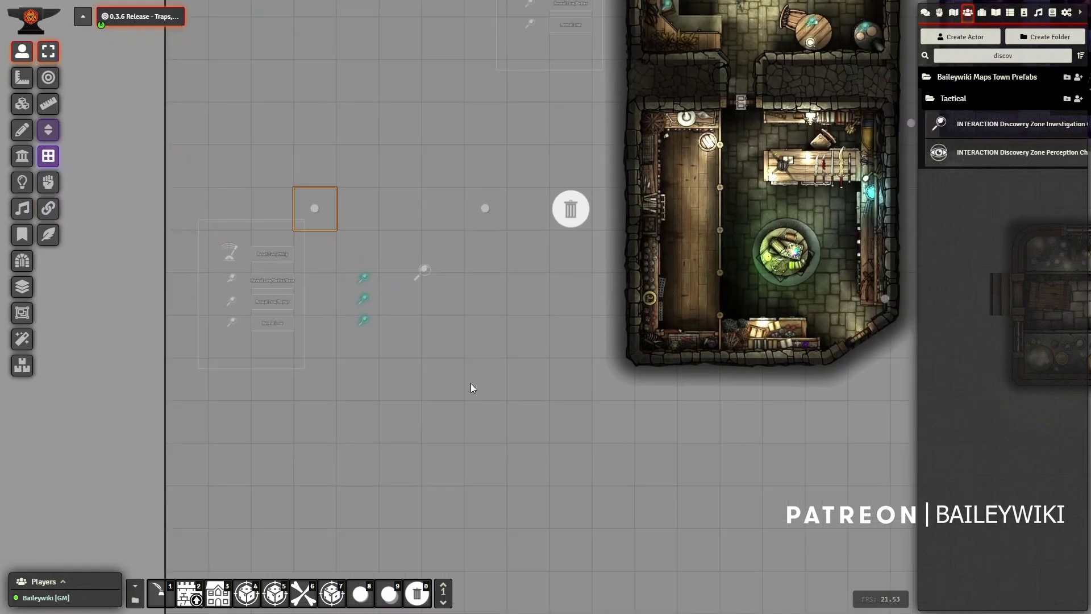
- Try enlarging and shrinking the new prefab's large discovery area tile
scroll(473, 383, up, 3)
click(21, 108)
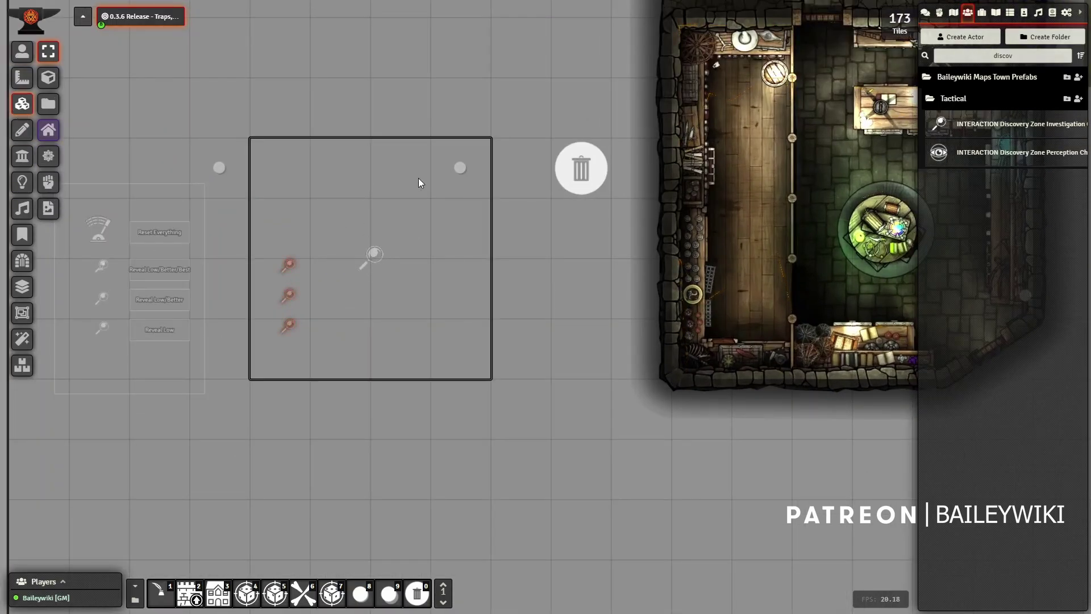
drag(396, 254, 414, 285)
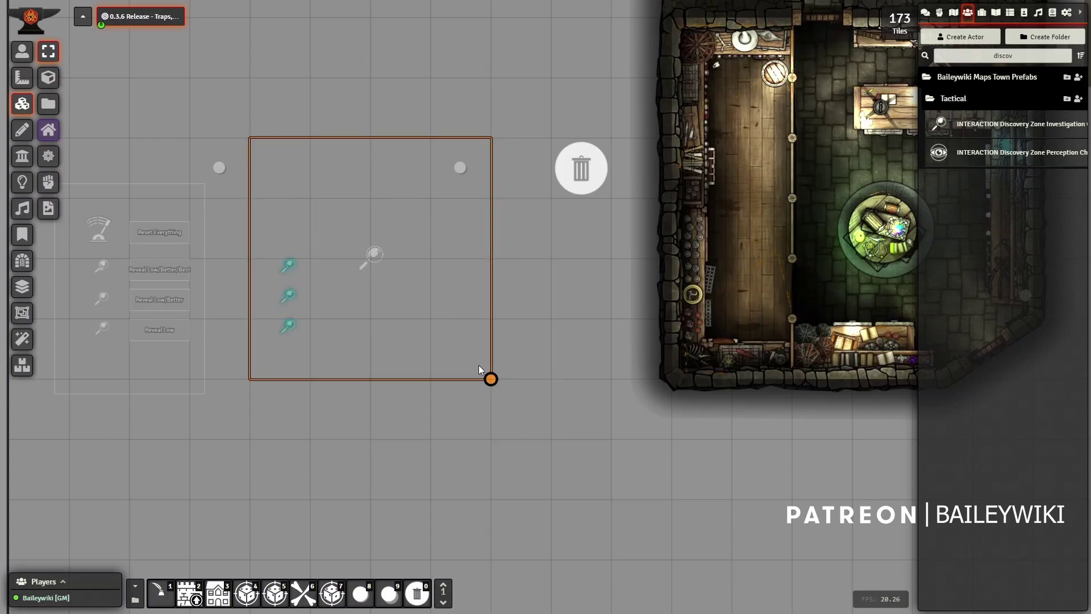
drag(491, 379, 761, 587)
mouse_move(491, 379)
mouse_down()
mouse_move(691, 526)
mouse_move(399, 288)
mouse_up()
- Duplicate the uppermost clue tile and place the copy near the upper edge of the discovery area
click(289, 267)
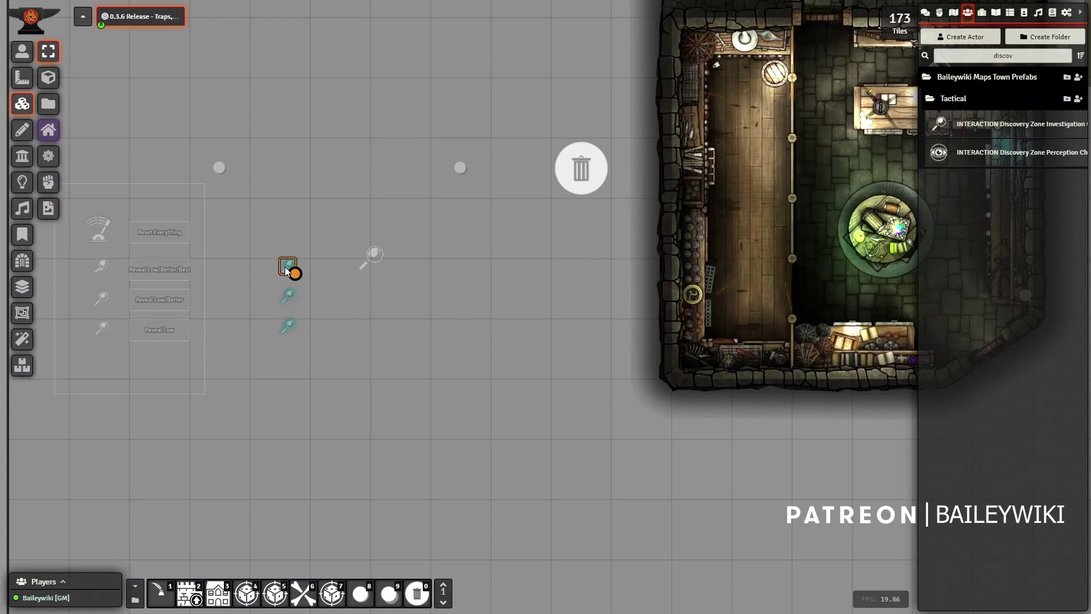
key(ctrl+c)
key(ctrl+v)
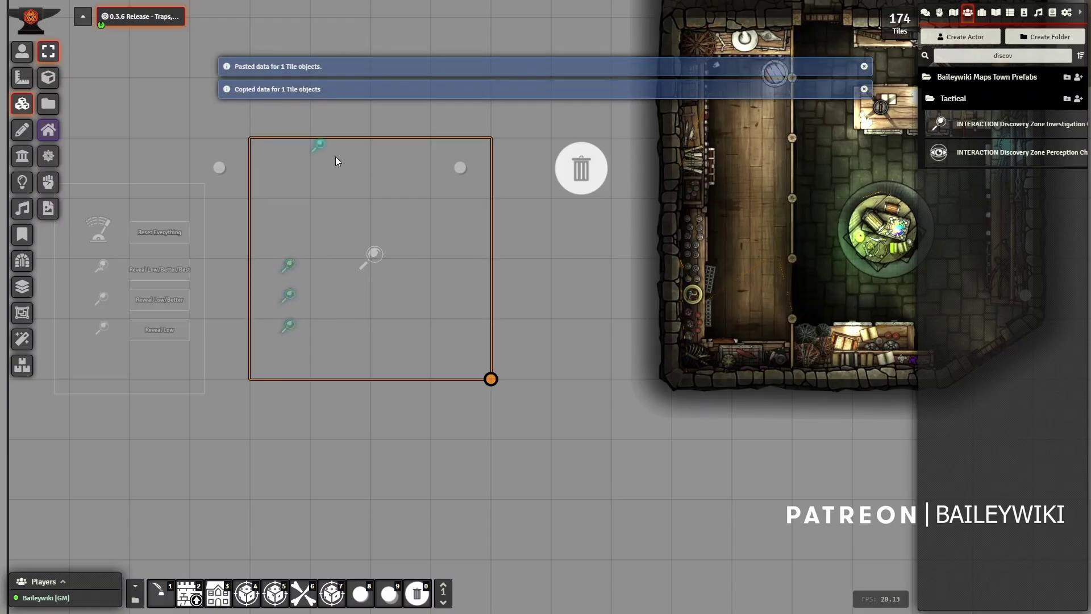
drag(318, 146, 367, 173)
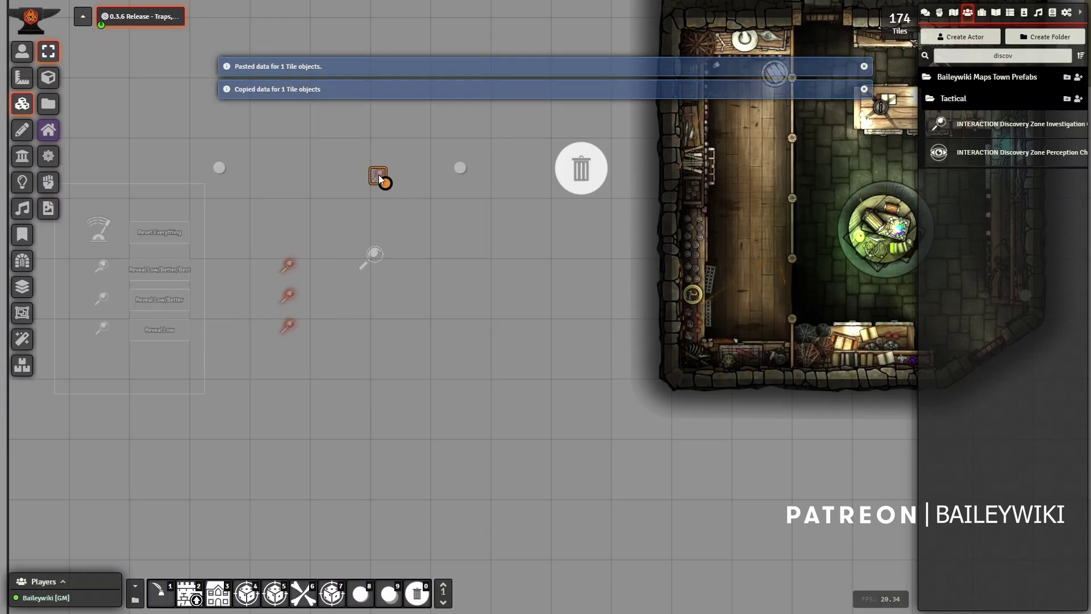
- Examine the duplicated clue tile's trigger actions and tag
double_click(379, 175)
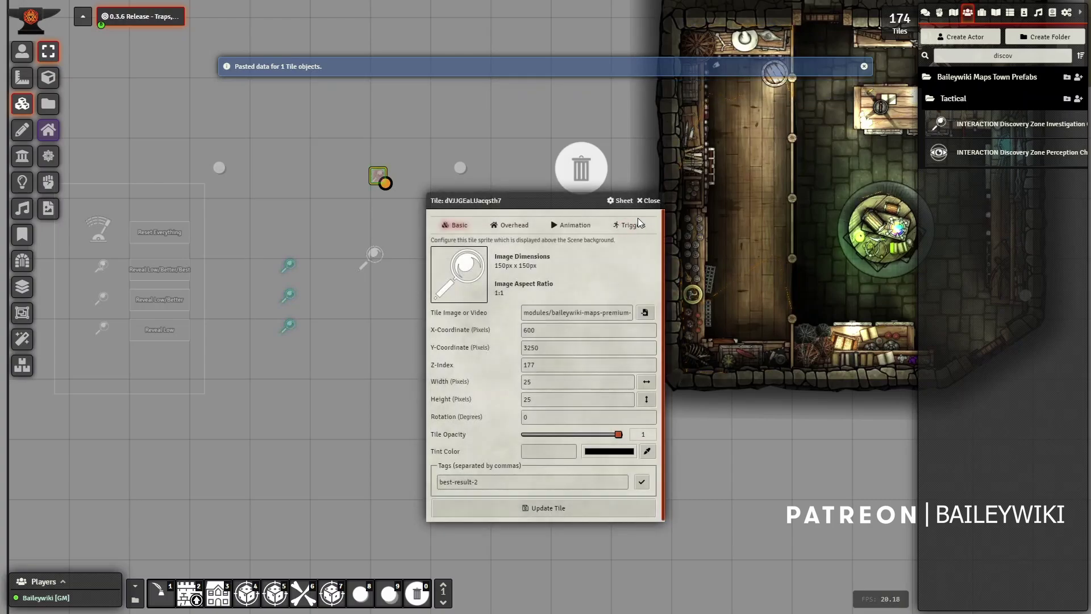
click(630, 225)
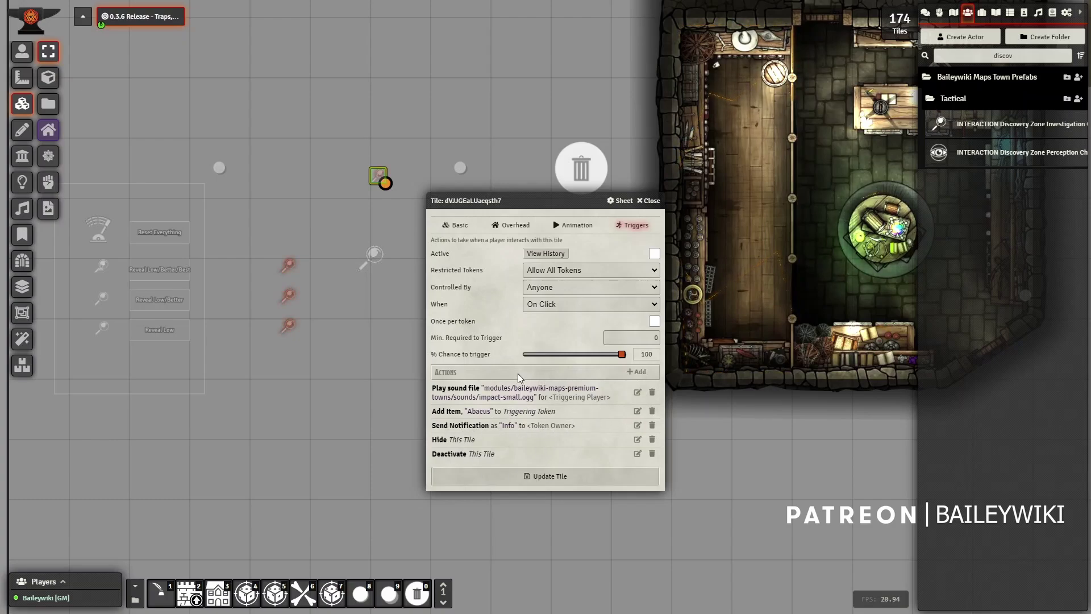
click(648, 201)
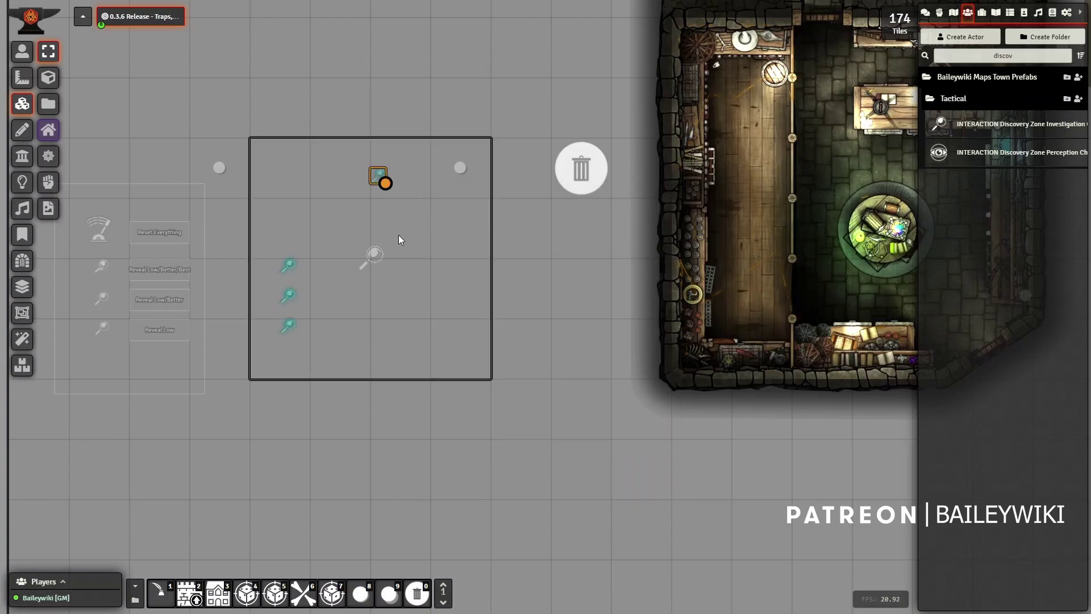
double_click(377, 175)
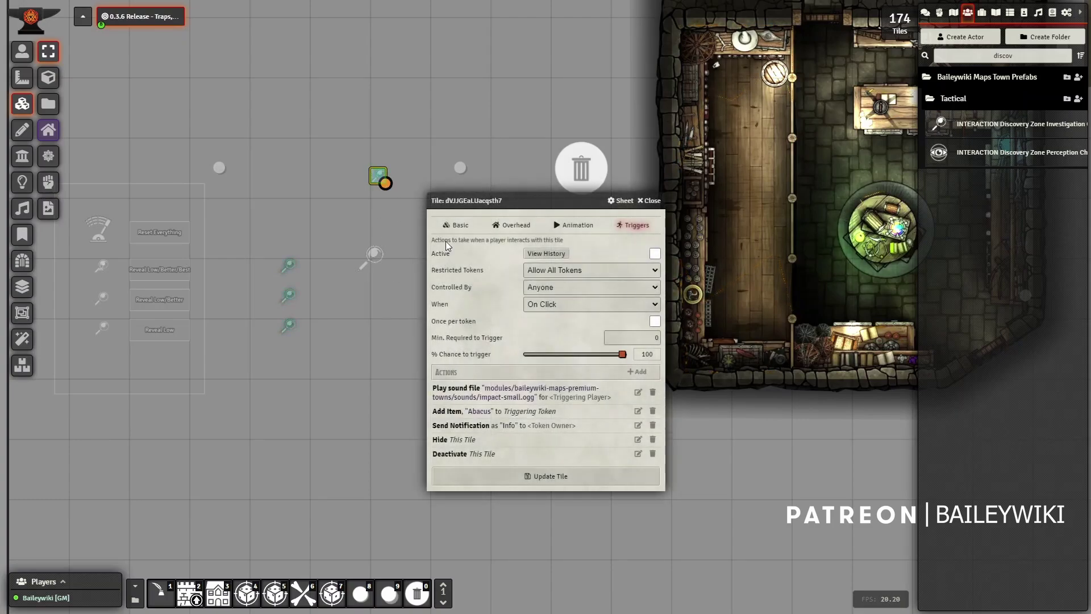
click(456, 225)
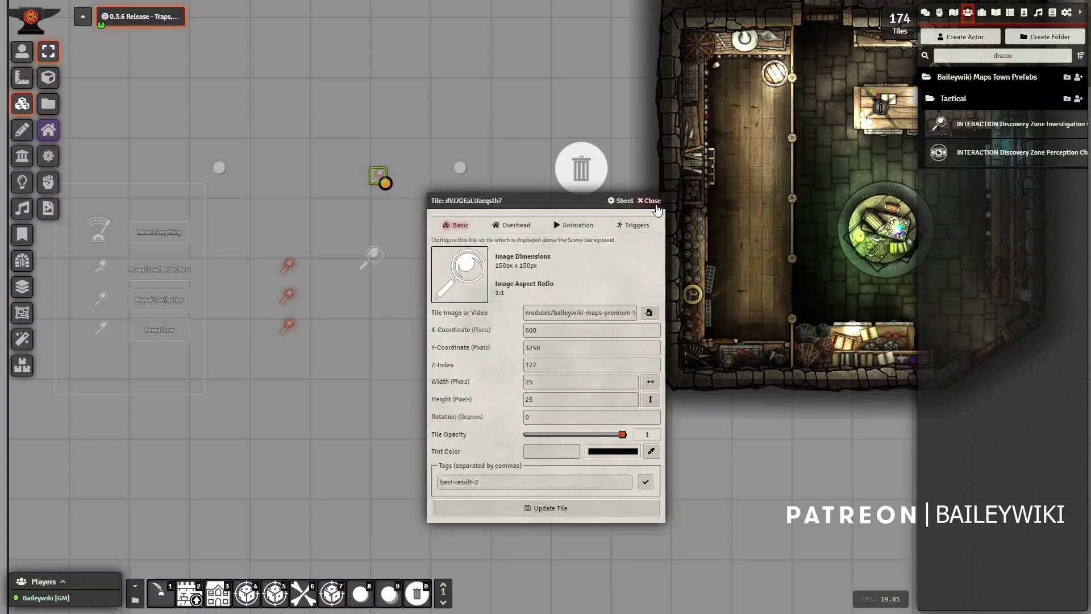
double_click(546, 200)
key(Escape)
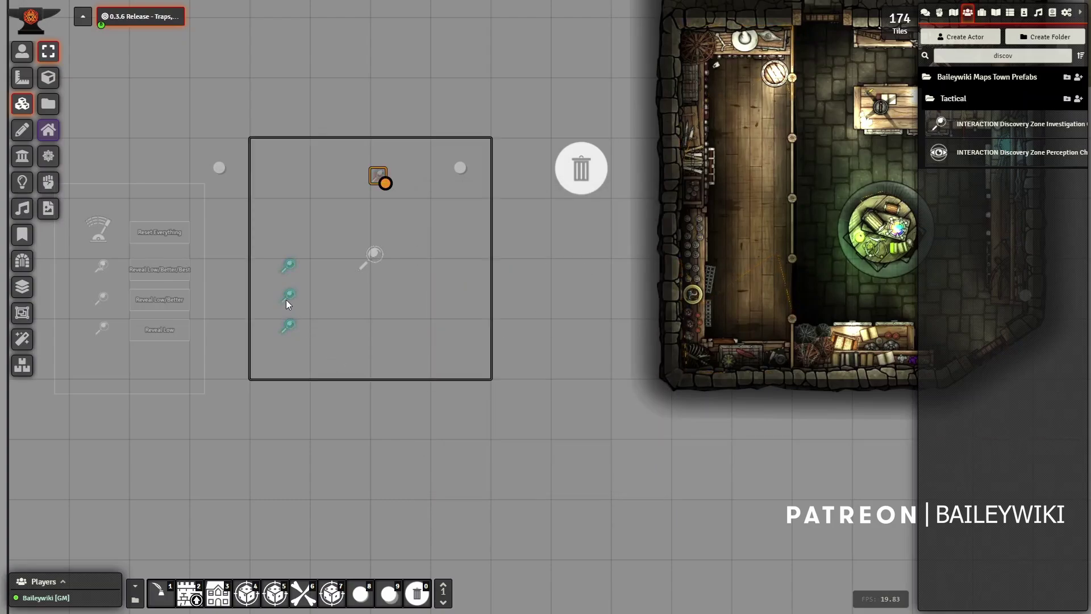
- Move the lowest clue tile out of the discovery area to just below its lower edge
click(284, 297)
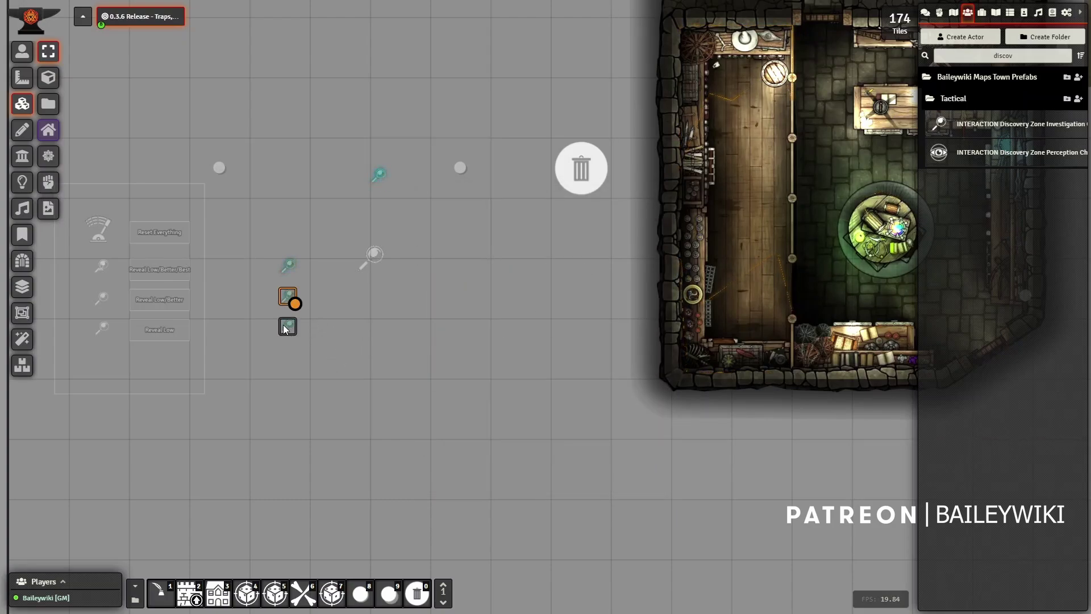
scroll(341, 428, down, 4)
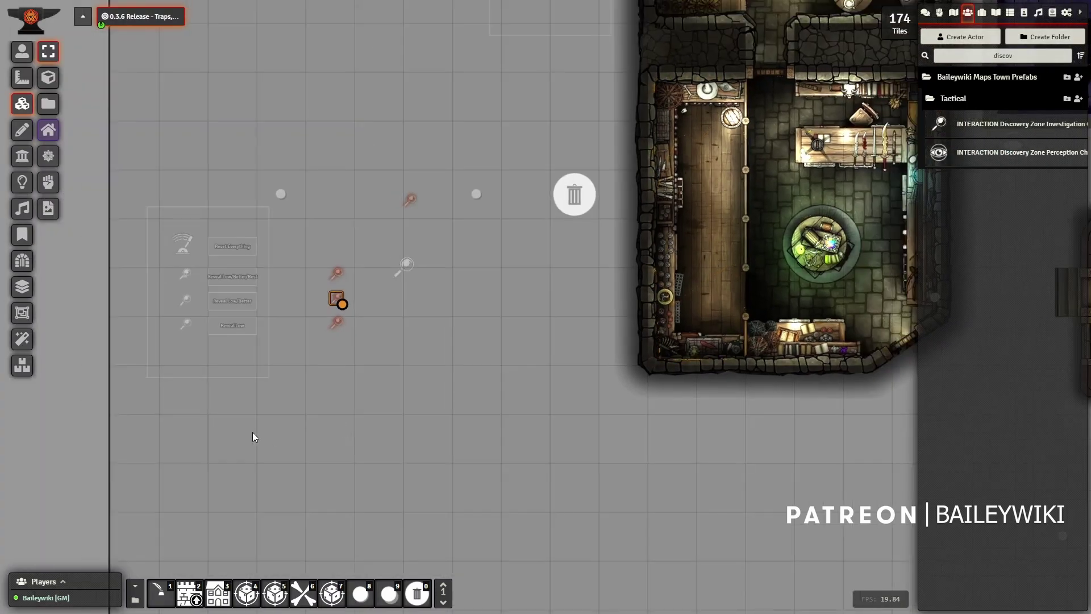
drag(253, 432, 326, 424)
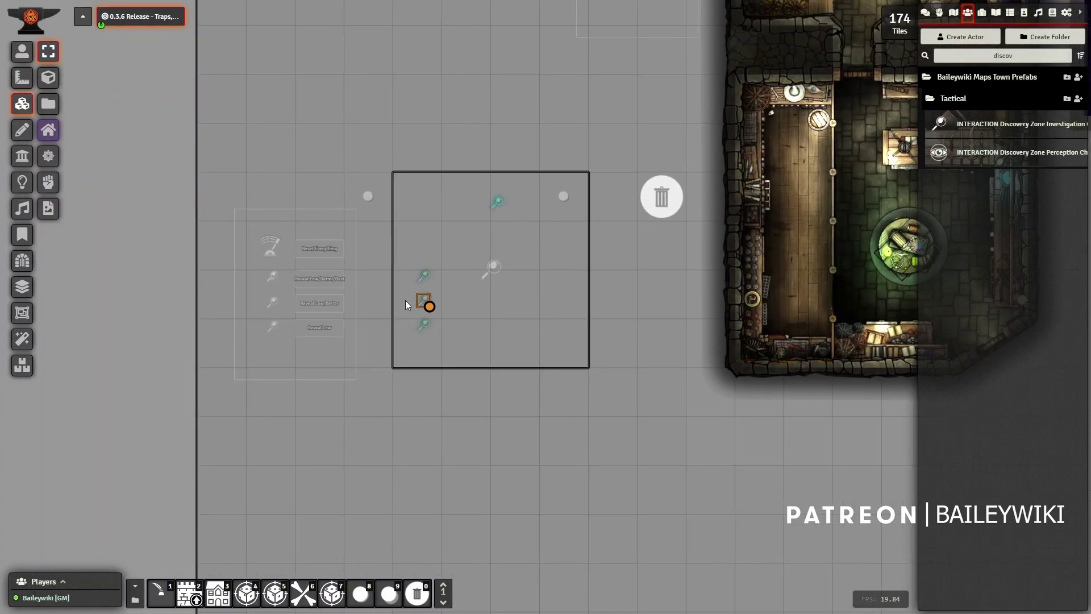
scroll(508, 249, up, 3)
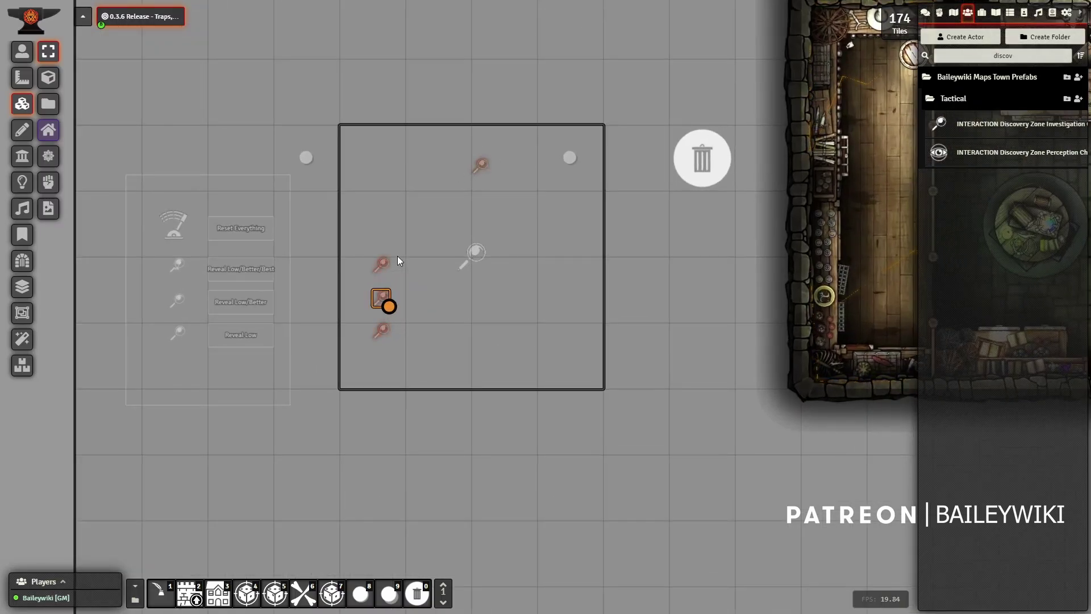
drag(382, 330, 384, 461)
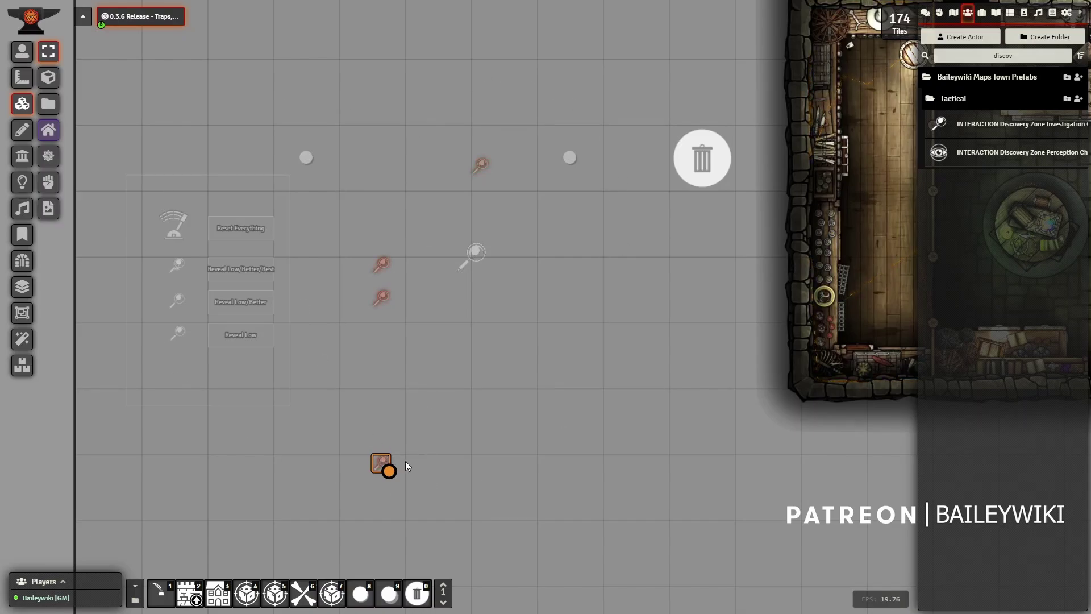
key(Up)
key(Right)
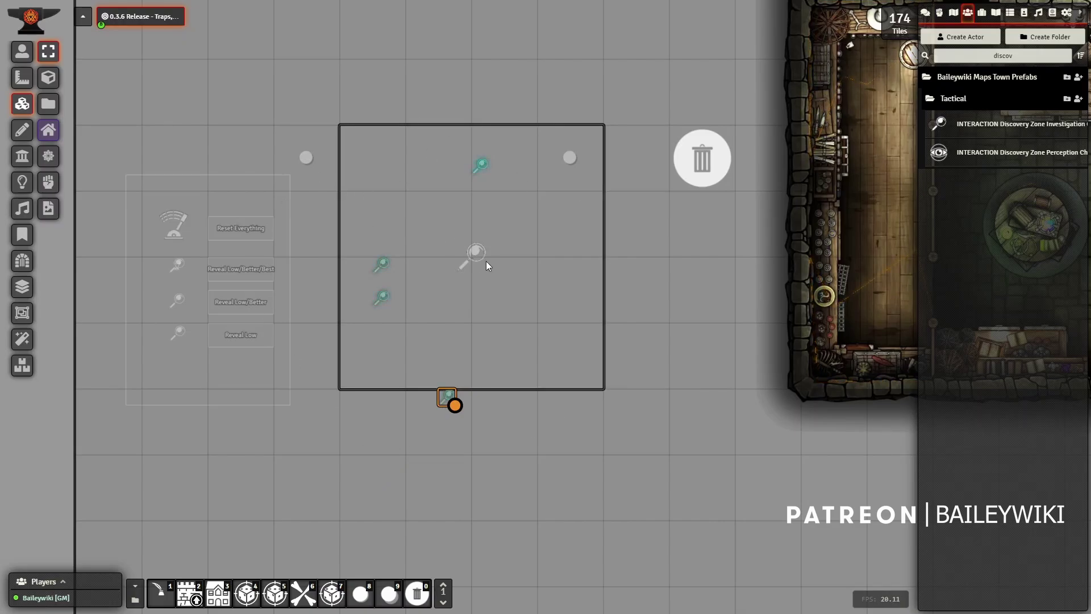
- Place another Discovery Zone Investigation prefab on the empty grid below the previous one and check its area tile's tag
scroll(493, 316, down, 3)
drag(612, 486, 558, 337)
scroll(558, 337, down, 3)
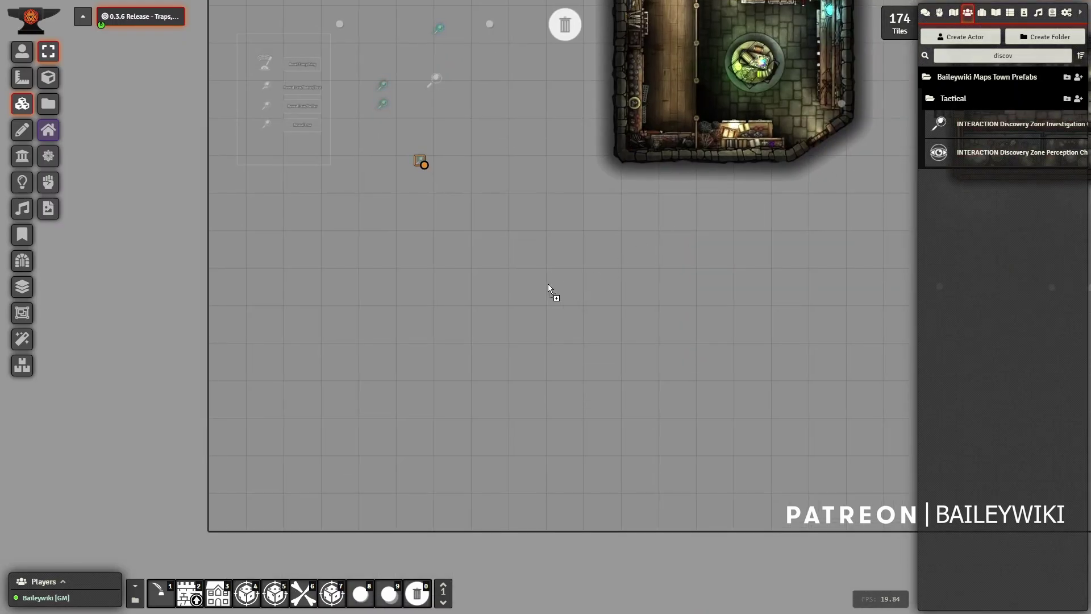
key(ctrl+v)
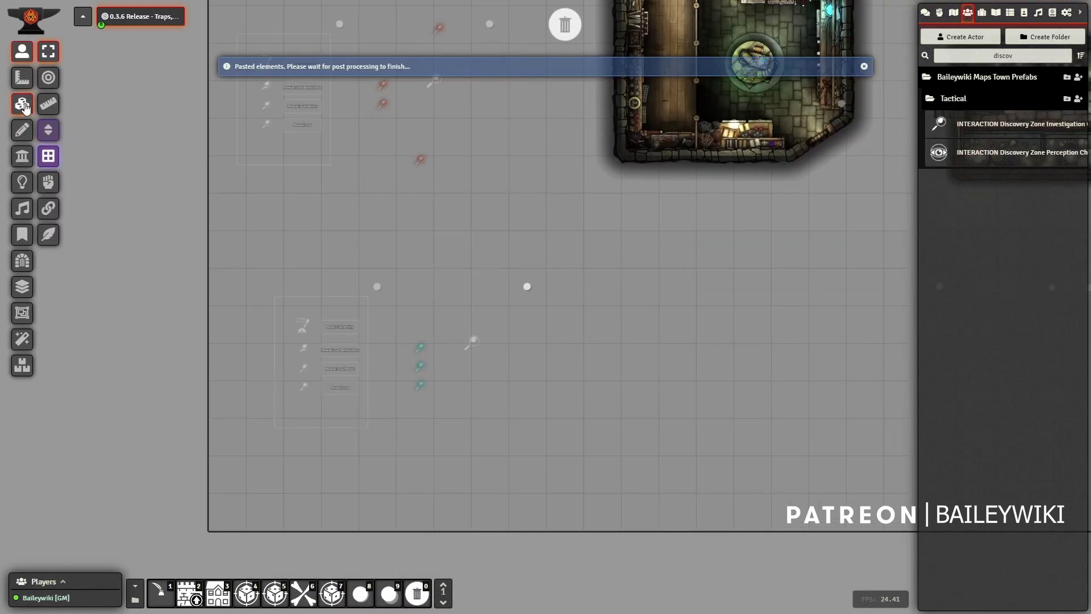
click(23, 104)
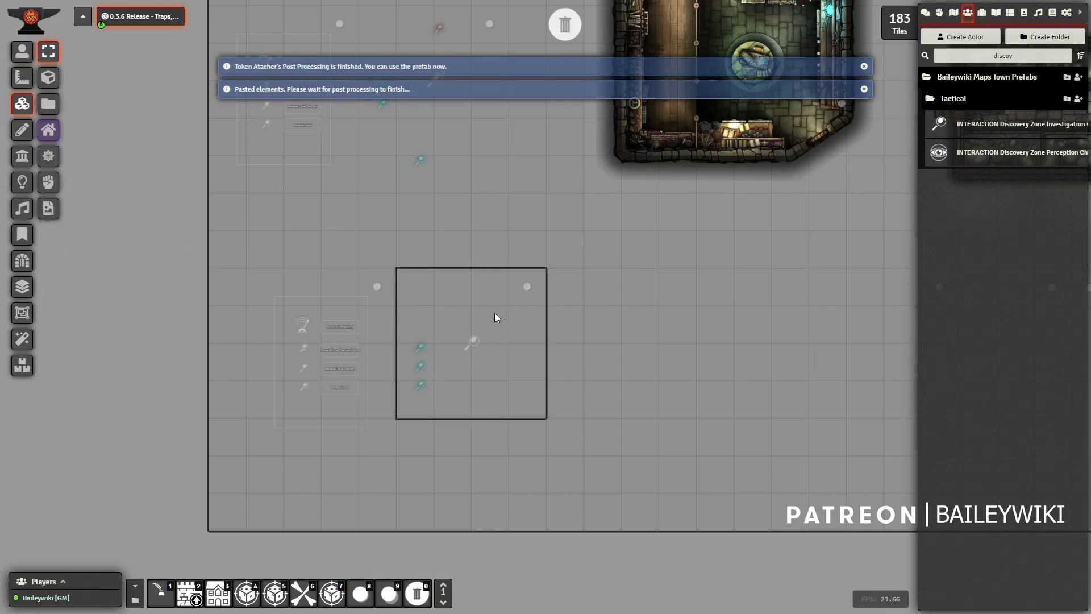
double_click(495, 313)
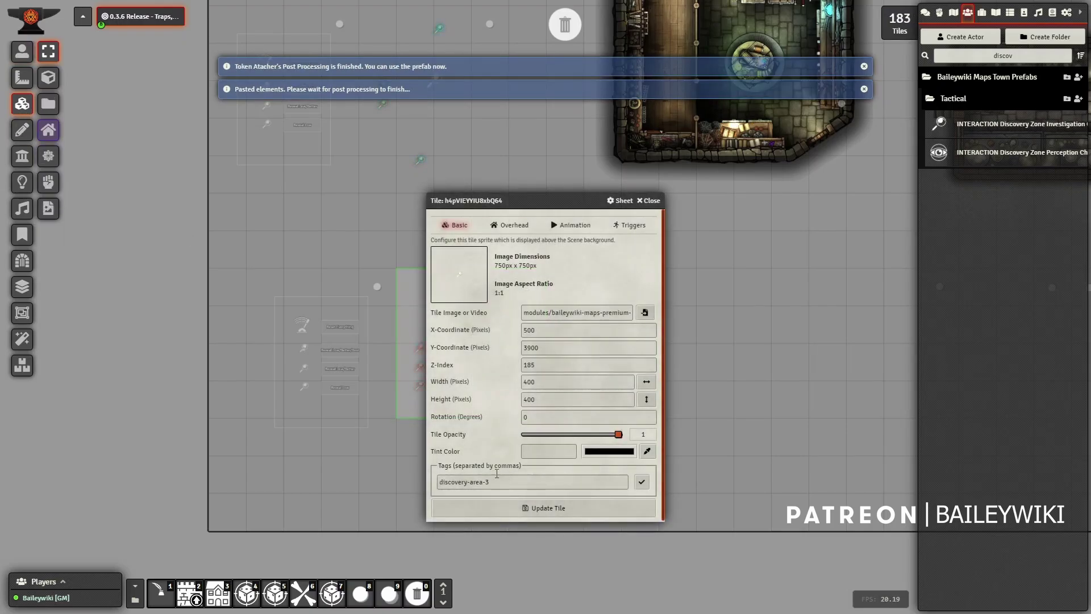
click(648, 200)
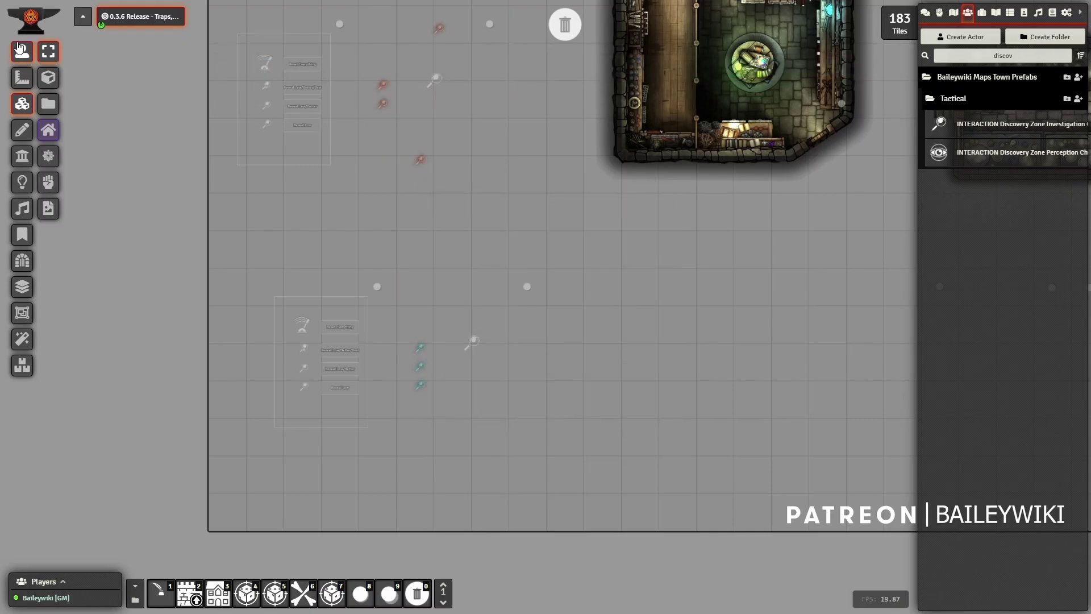
click(20, 49)
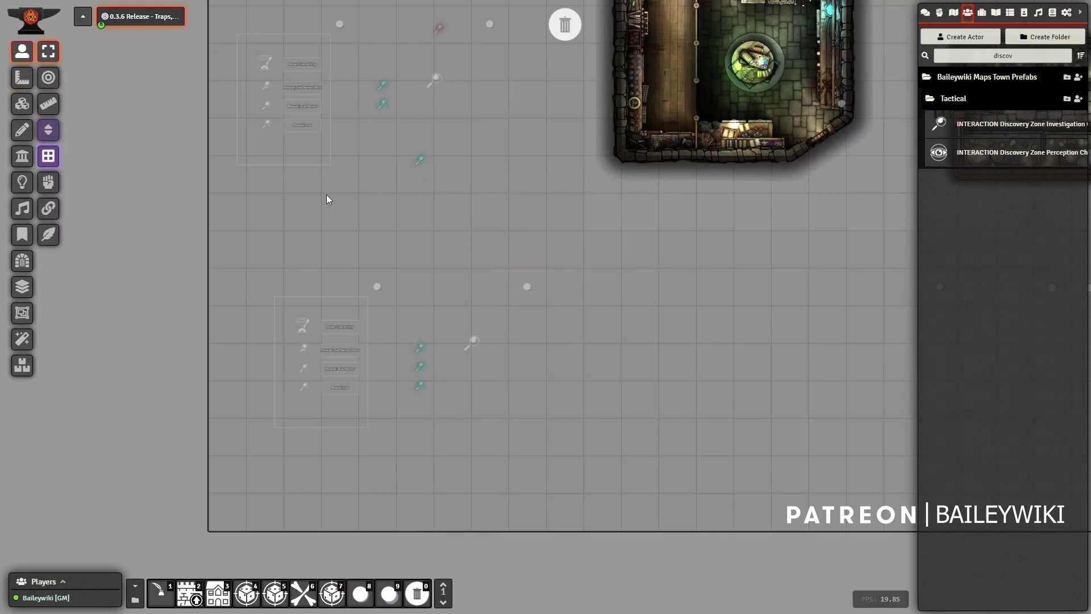
click(23, 105)
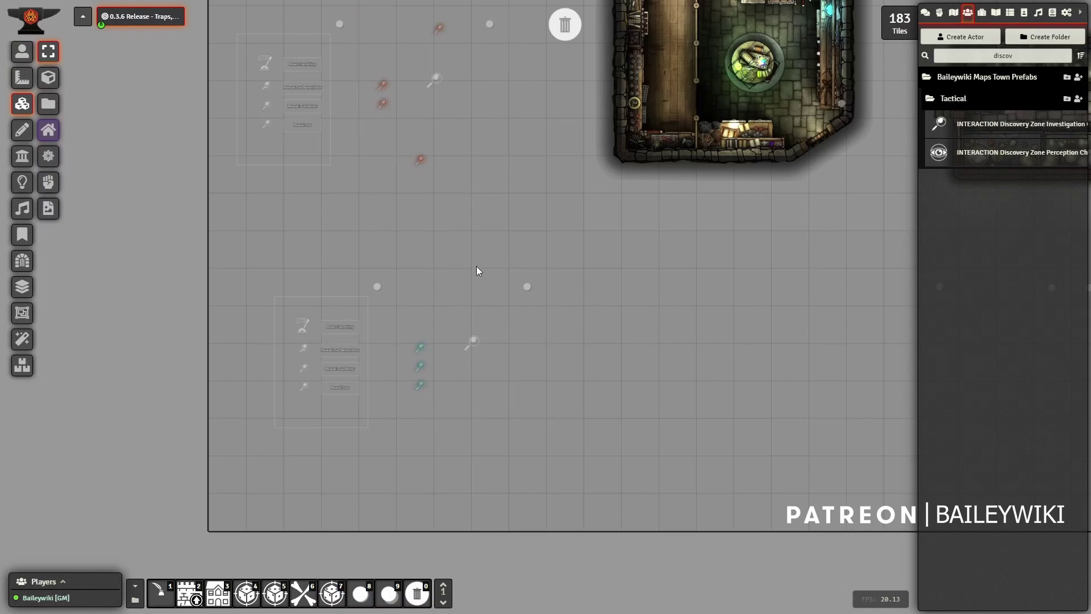
- Examine the new discovery area tile's trigger actions and the macro options of its Multiple Anchors based on DC action
double_click(505, 311)
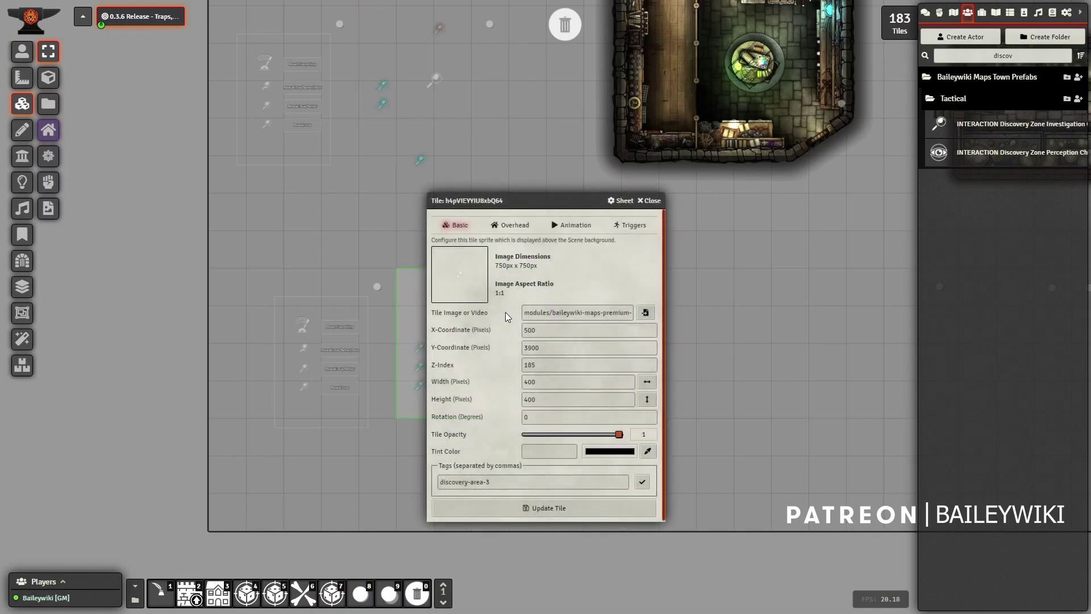
click(643, 227)
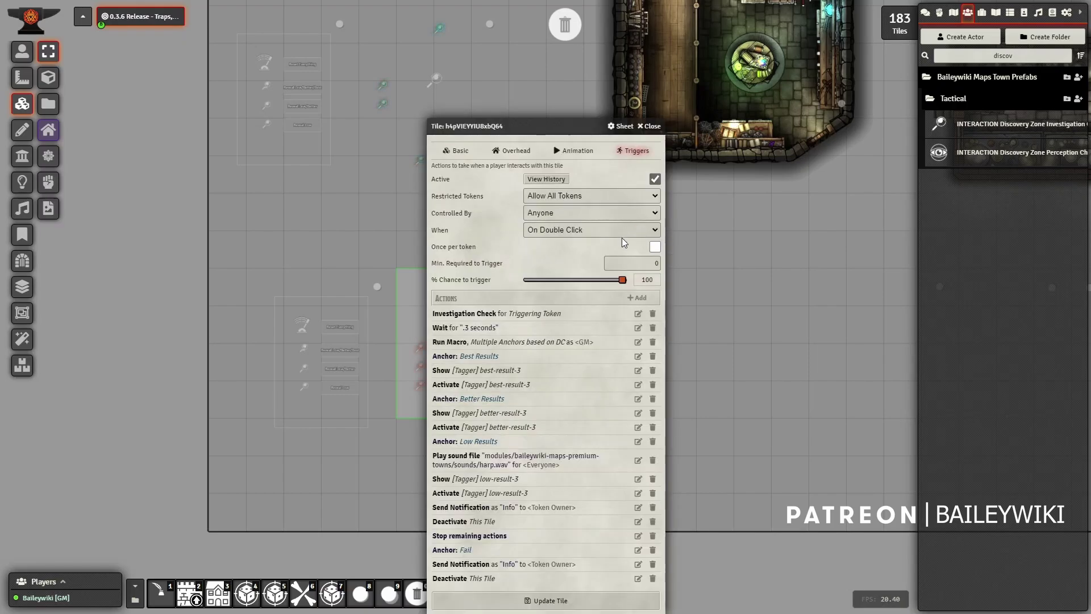
click(639, 342)
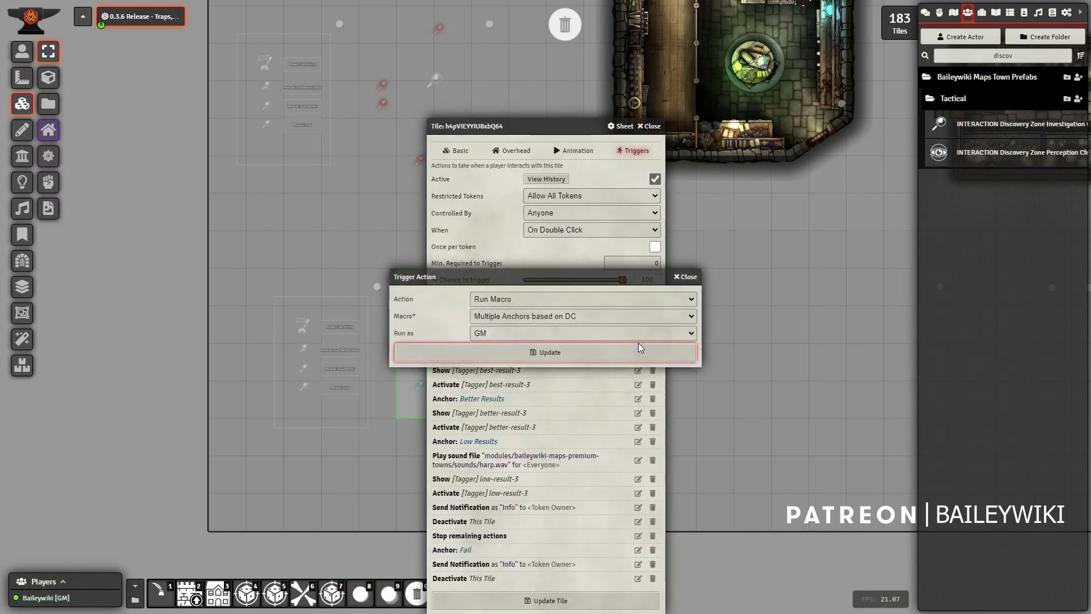
click(595, 315)
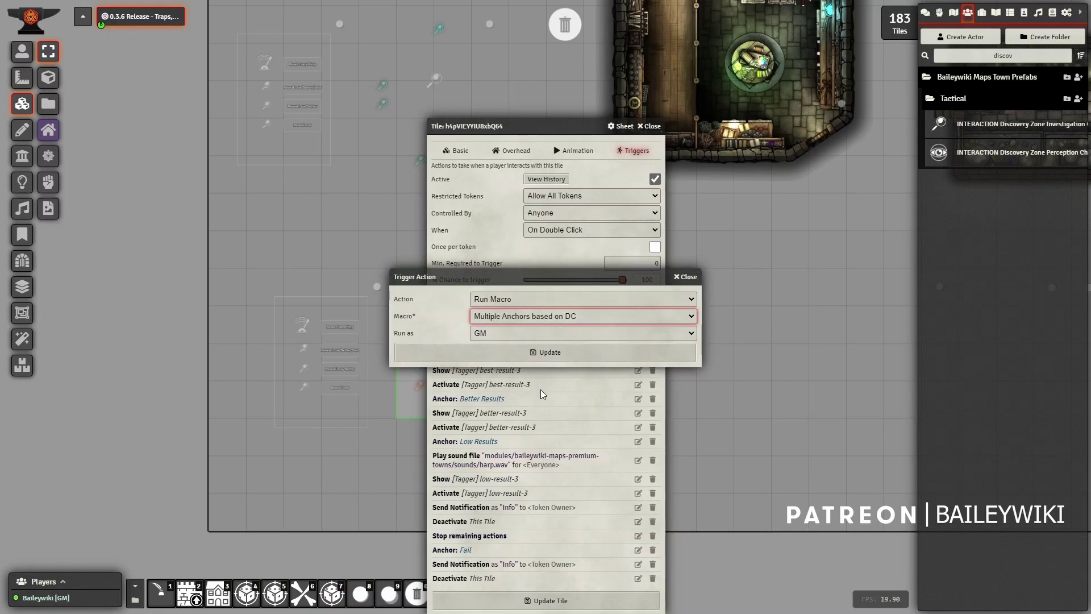
key(1)
click(688, 278)
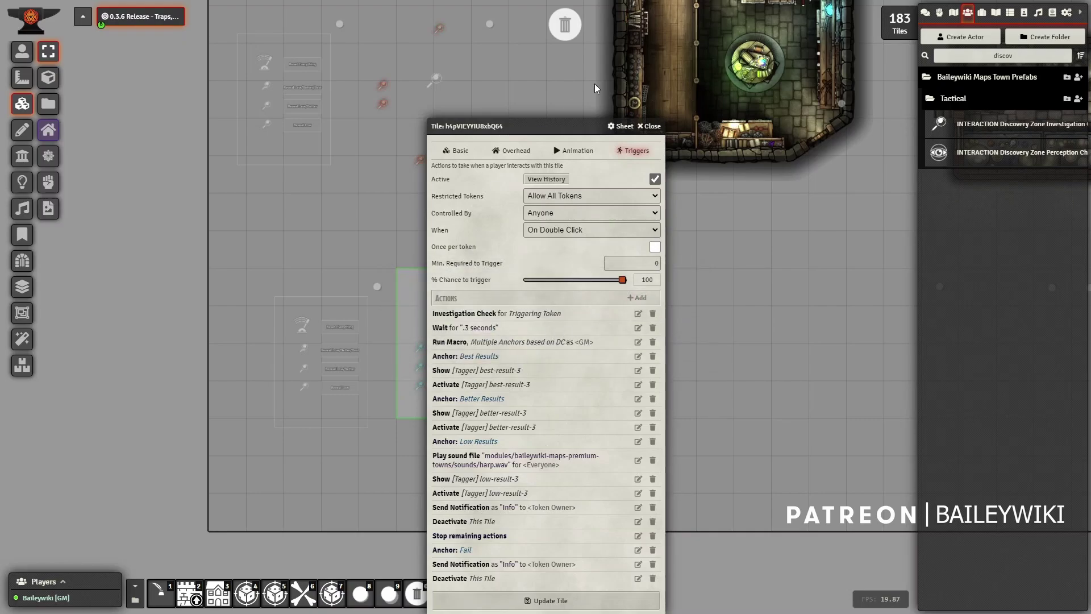
click(653, 127)
- Delete the newly placed discovery zone prefab from the lower part of the grid through its token
click(19, 55)
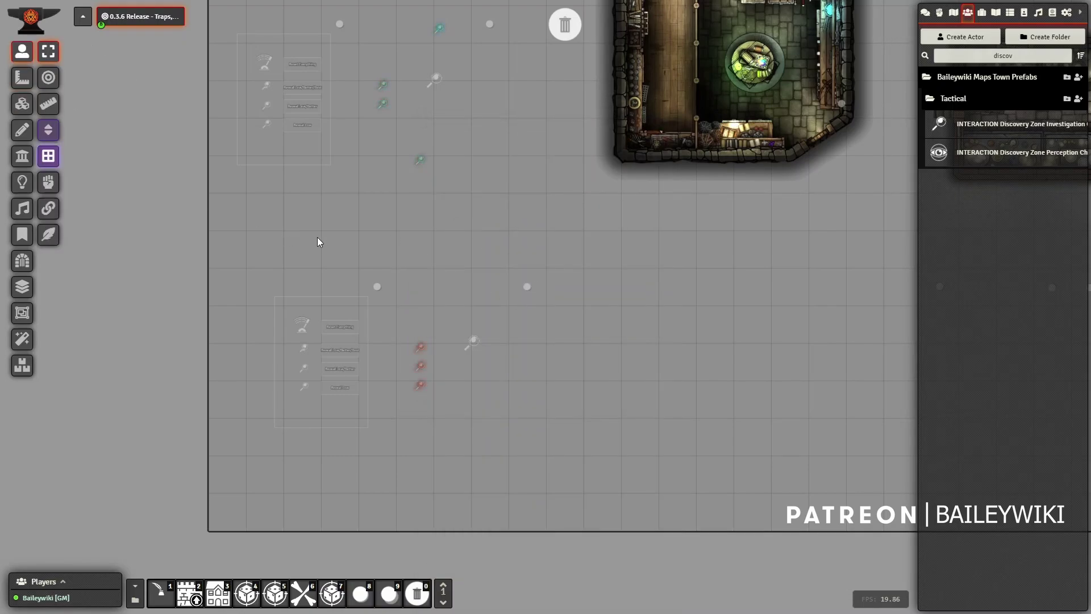
click(527, 289)
scroll(557, 237, up, 5)
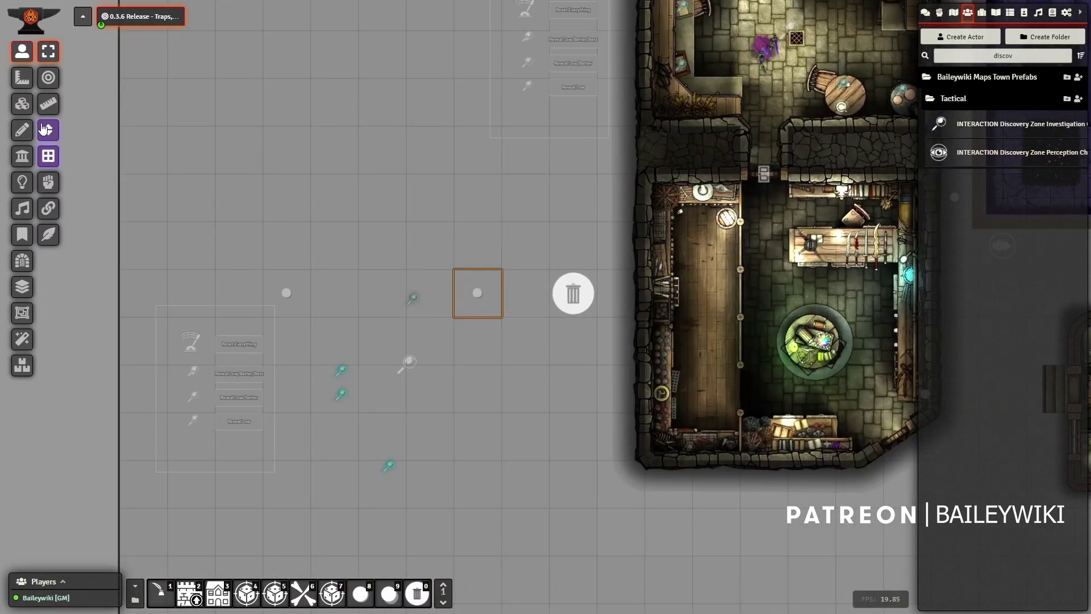
- Switch the remaining discovery area tile's image from the magnifying glass to the eye
click(22, 103)
click(445, 359)
right_click(432, 357)
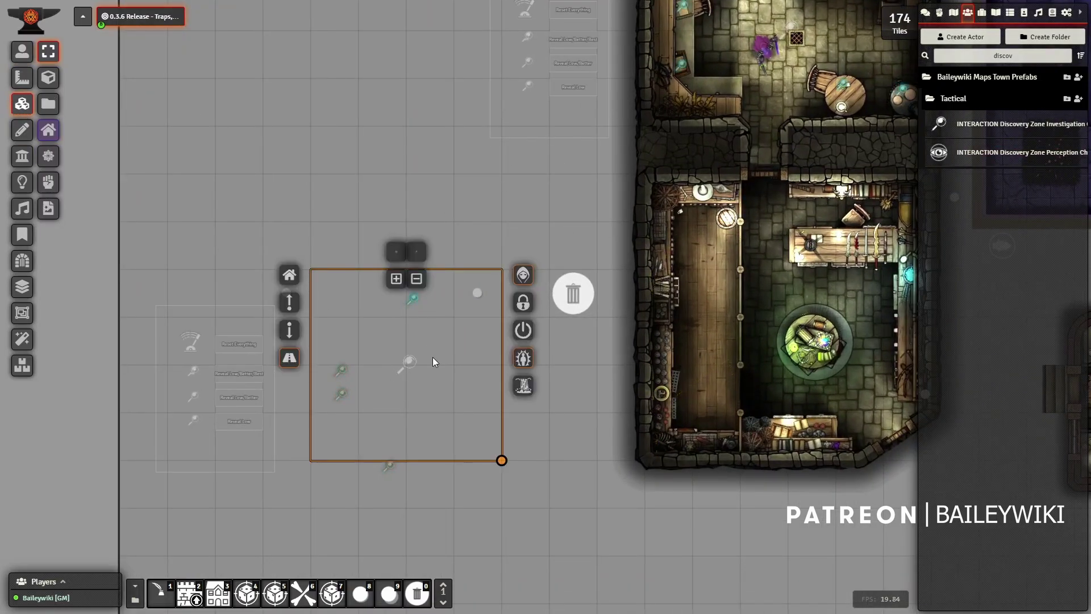
click(397, 251)
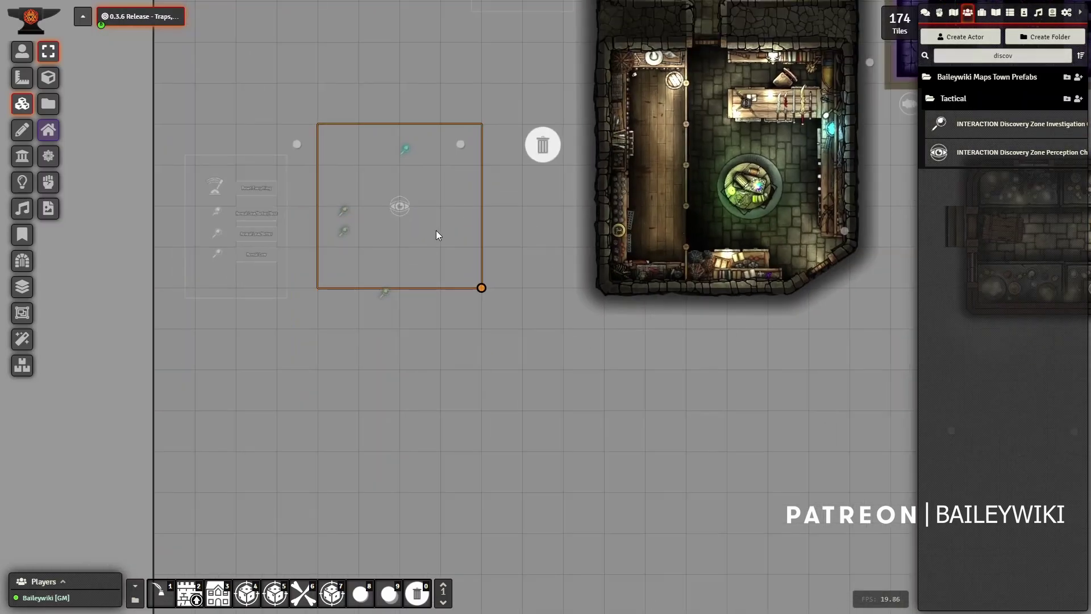
- Open the configuration of the discovery area tile that shows the eye image
double_click(391, 203)
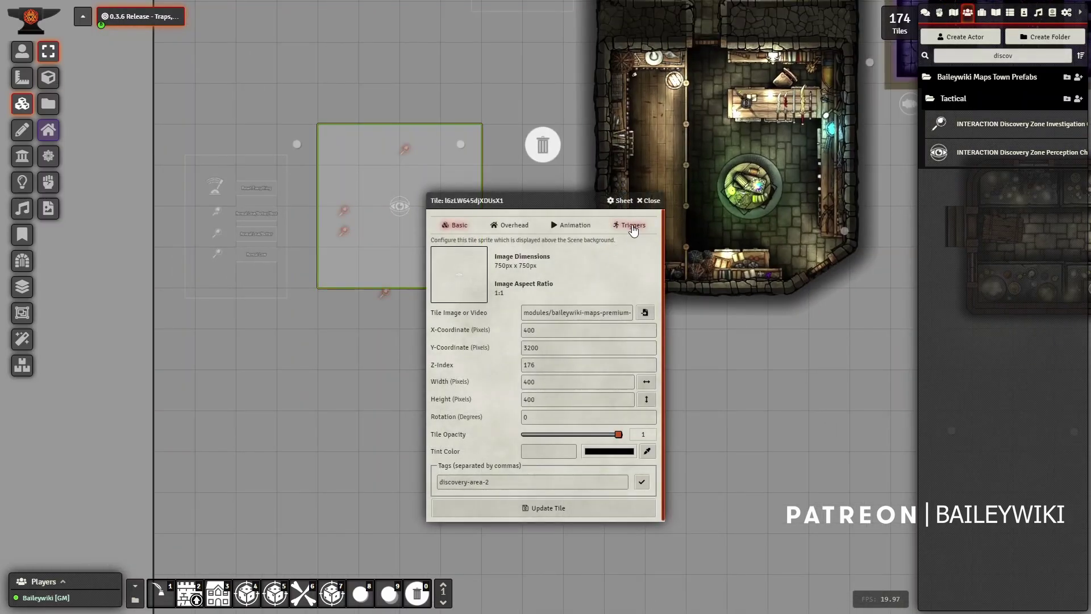